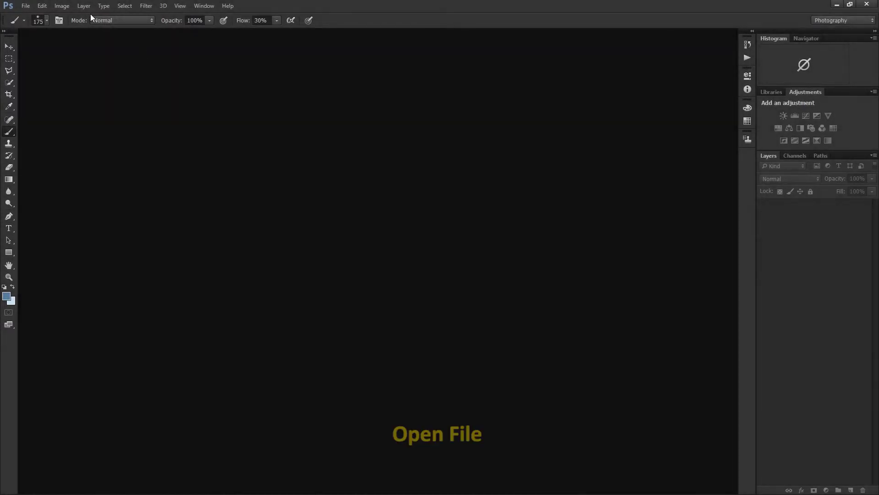
# - Open Out of Bound Bird.jpg from the 002 Out of Bound folder through File > Open
pyautogui.click(26, 7)
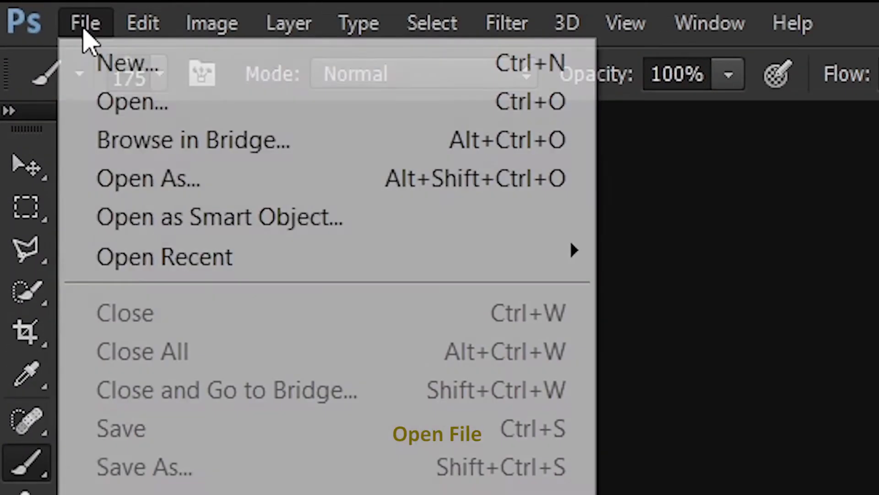
pyautogui.click(106, 104)
pyautogui.doubleClick(362, 188)
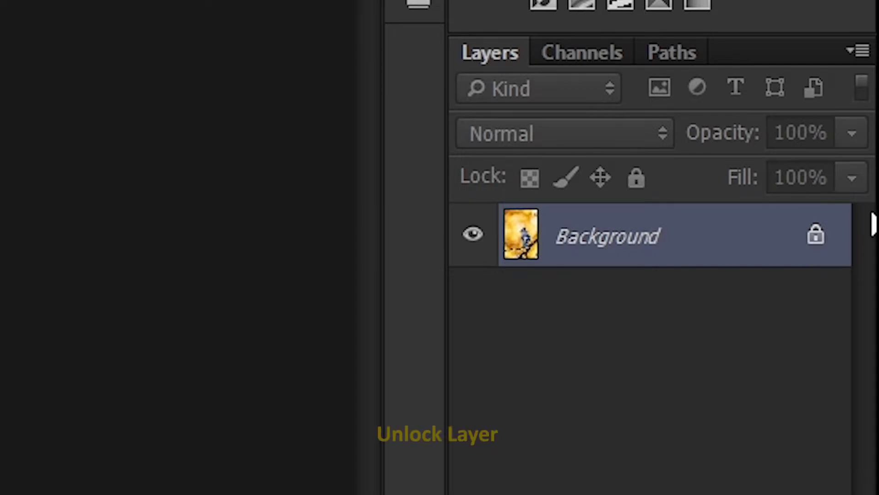
# - Unlock the Background photo layer and place a new empty Layer 1 beneath Layer 0
pyautogui.click(817, 235)
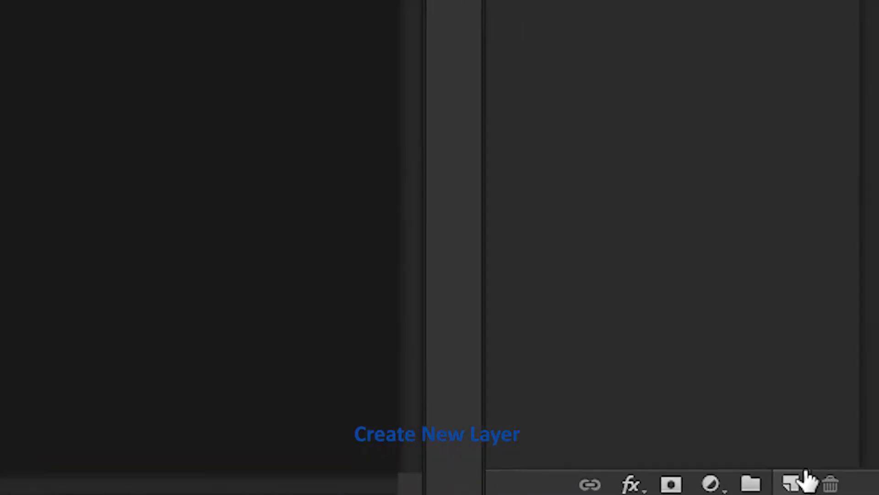
pyautogui.click(850, 490)
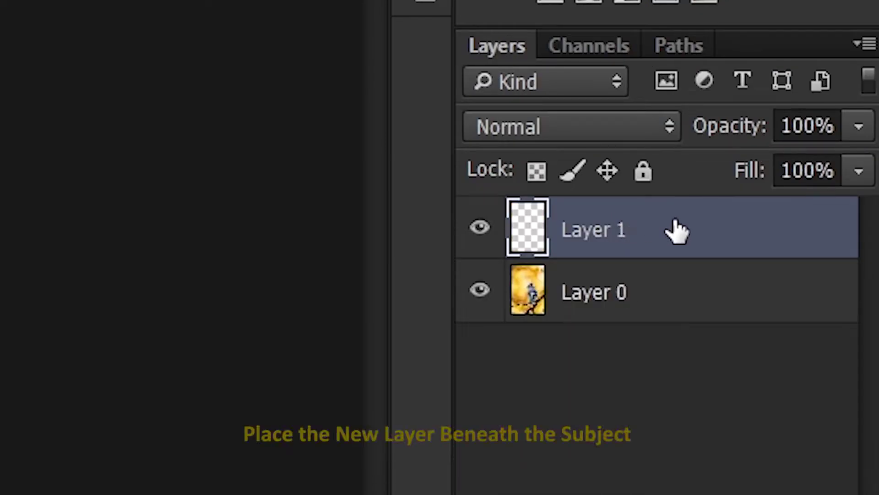
pyautogui.moveTo(674, 224); pyautogui.dragTo(670, 334)
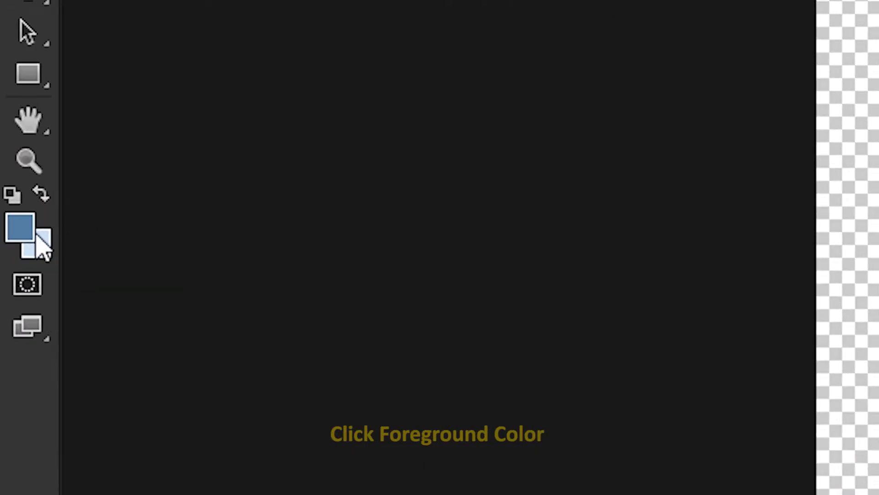
# - Set the foreground colour to a medium blue (456e98)
pyautogui.click(22, 241)
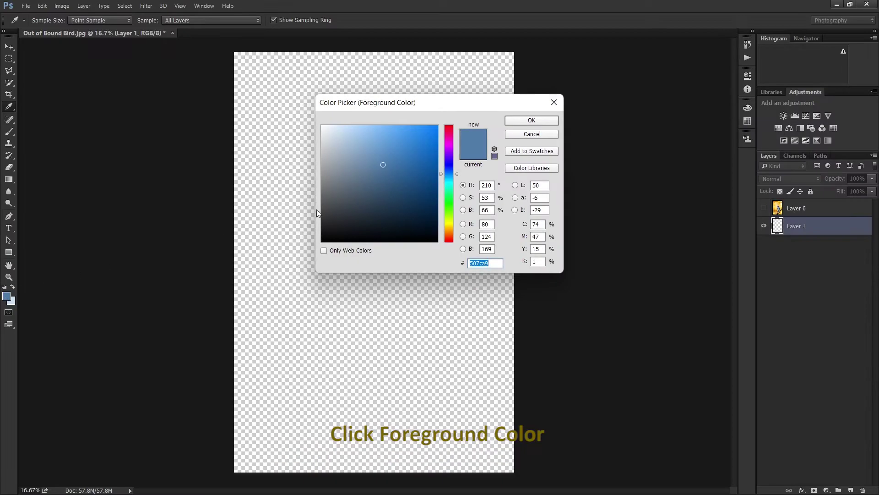
pyautogui.click(385, 171)
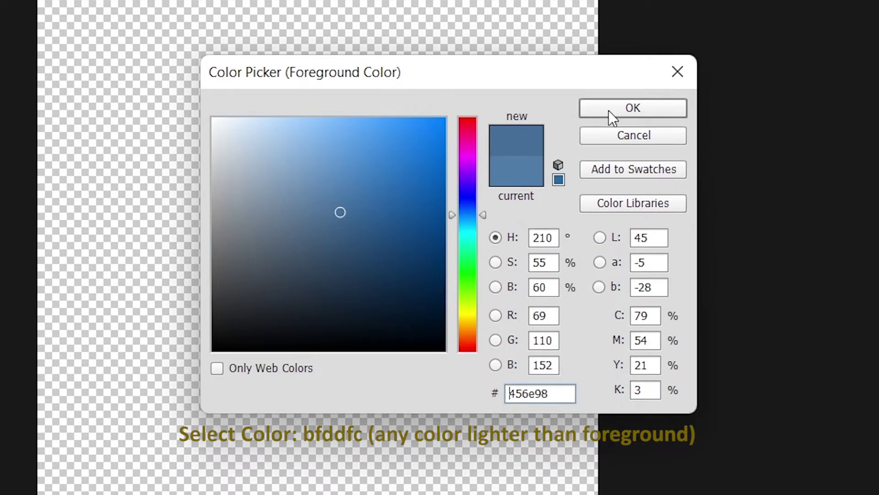
pyautogui.click(609, 110)
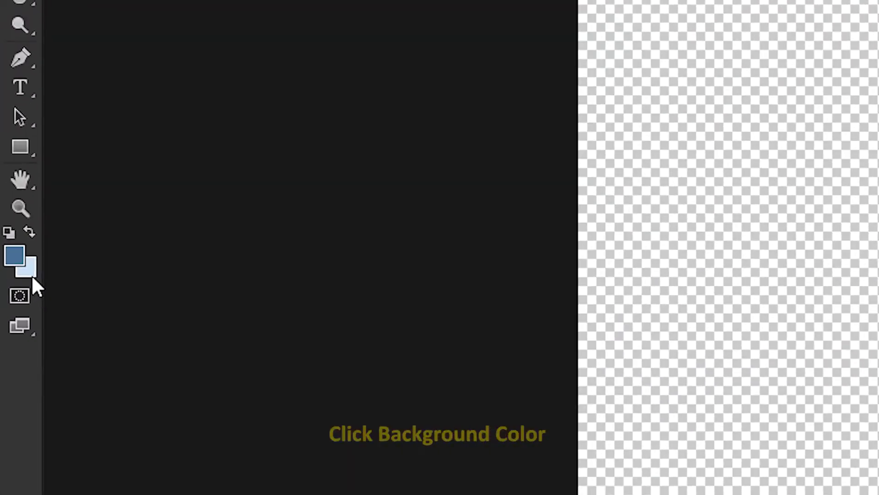
# - Set the background colour to light blue bfddfc
pyautogui.click(48, 255)
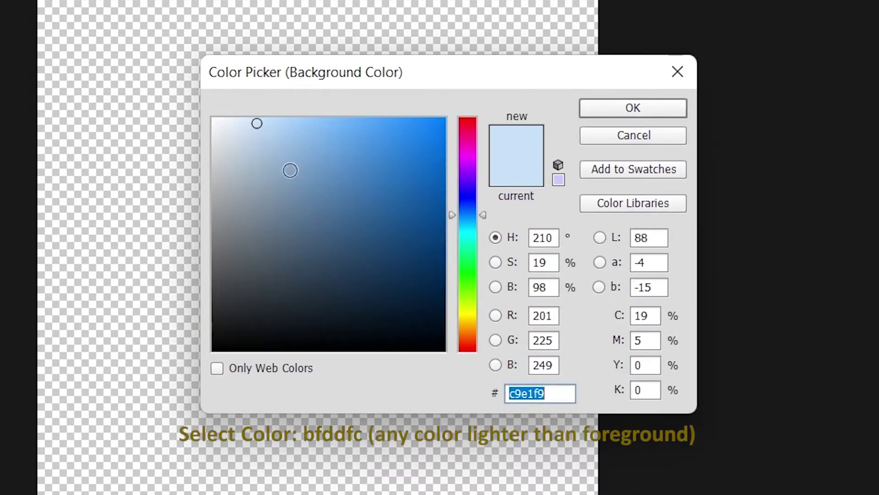
pyautogui.click(254, 138)
pyautogui.write('bfddfc')
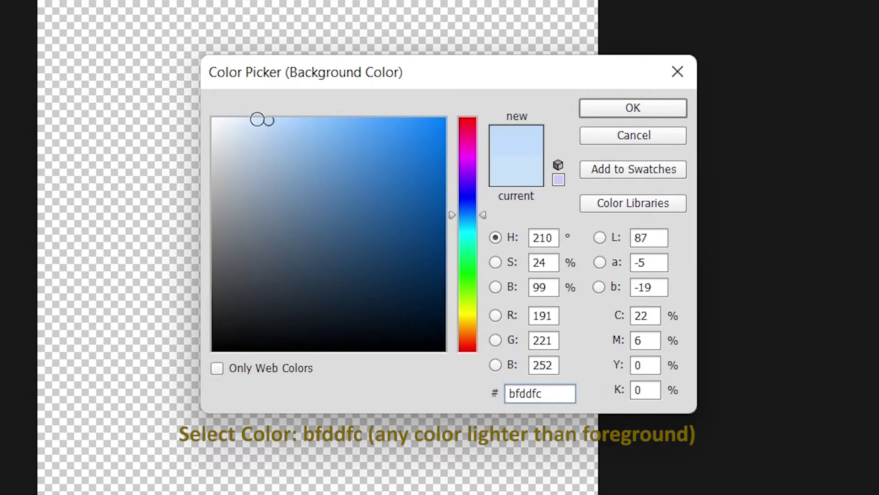
pyautogui.click(609, 108)
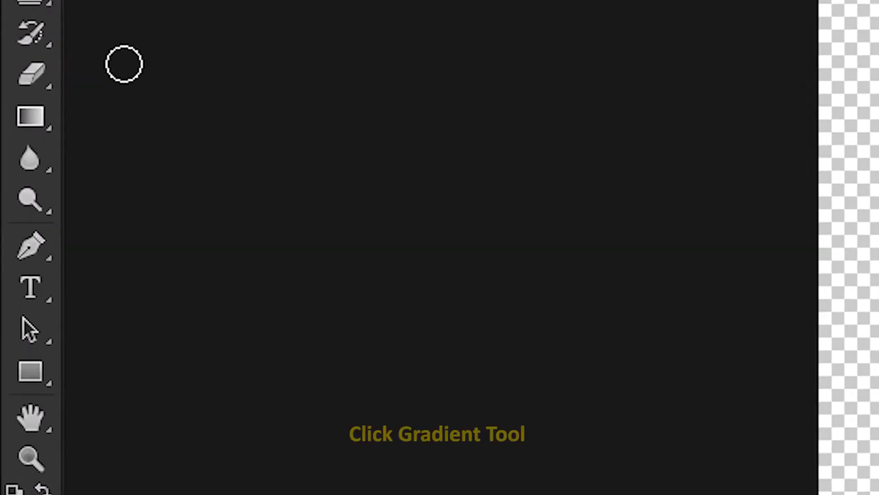
pyautogui.click(14, 179)
pyautogui.rightClick(40, 122)
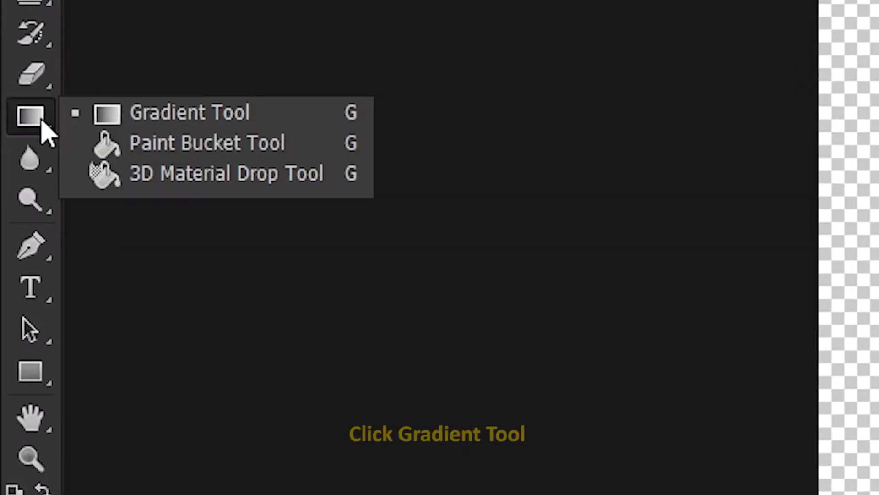
# - Drag a diagonal blue-to-light-blue gradient across Layer 1, then show Layer 0 again
pyautogui.click(137, 122)
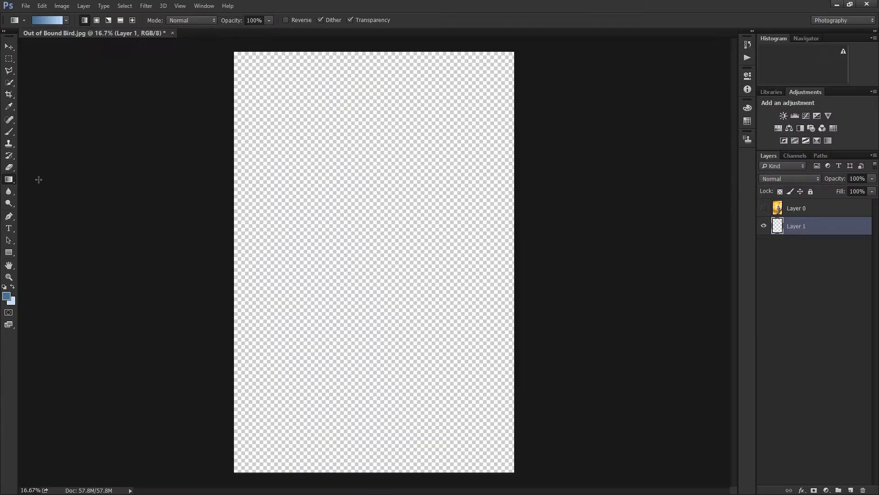
pyautogui.moveTo(279, 346); pyautogui.dragTo(333, 276)
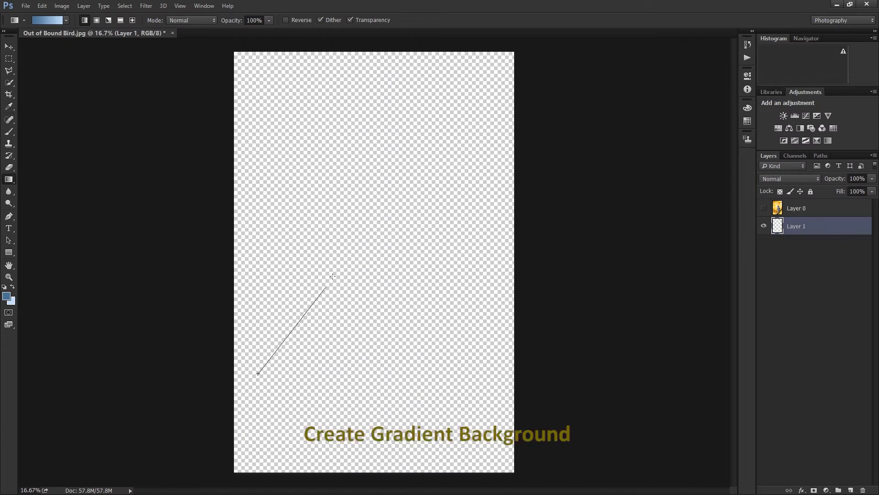
pyautogui.moveTo(412, 185); pyautogui.dragTo(486, 73)
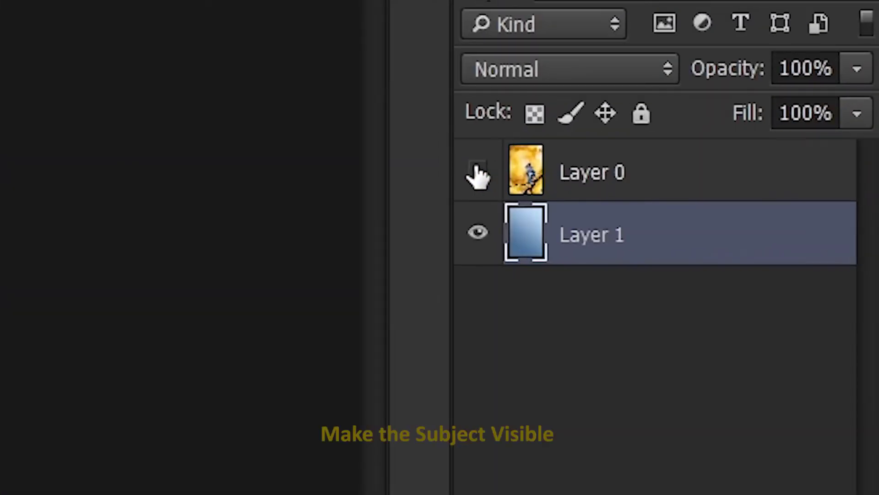
pyautogui.click(477, 173)
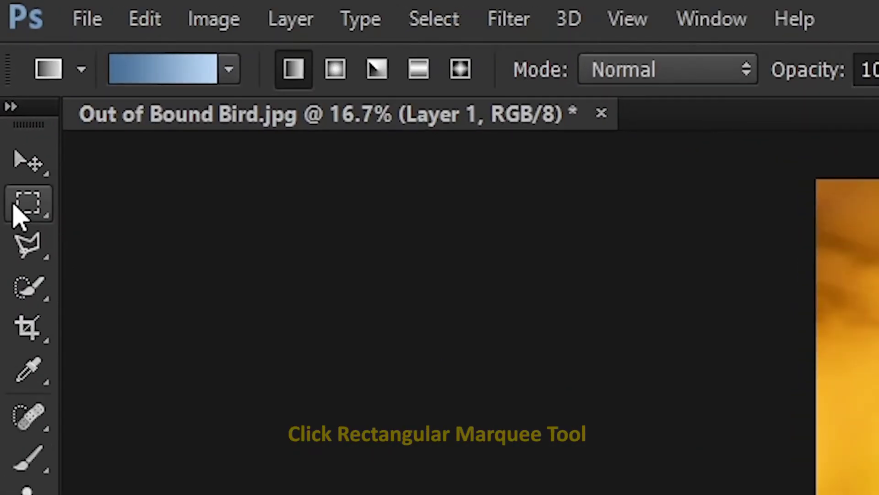
# - Draw a rectangular marquee around the jay's body and the branch below it
pyautogui.click(13, 210)
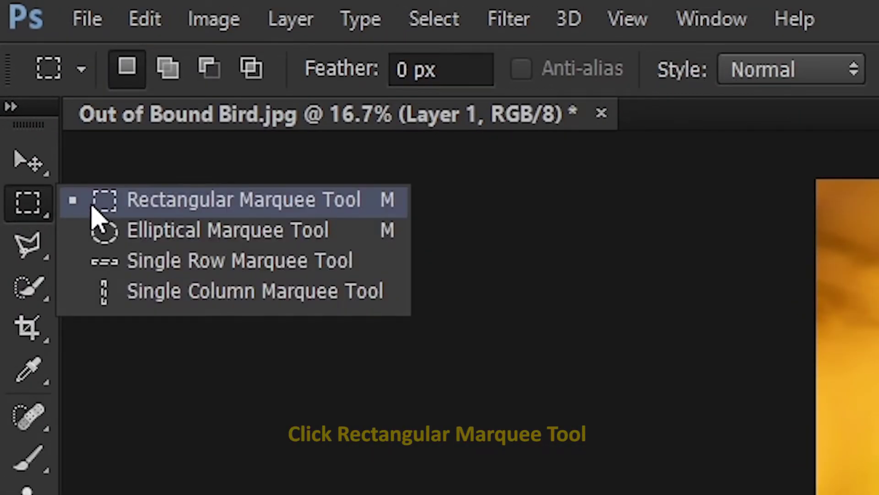
pyautogui.click(111, 202)
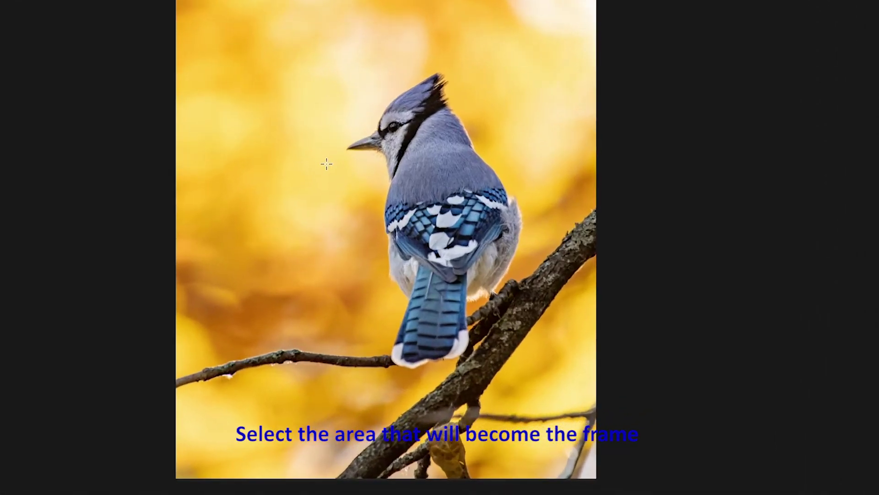
pyautogui.moveTo(328, 165)
pyautogui.mouseDown()
pyautogui.moveTo(553, 454)
pyautogui.moveTo(569, 454)
pyautogui.mouseUp()
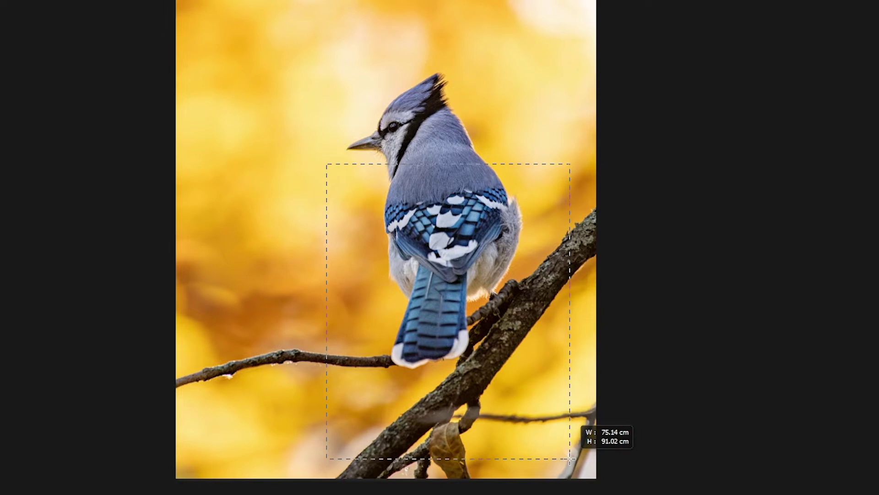
pyautogui.moveTo(570, 455); pyautogui.dragTo(565, 426)
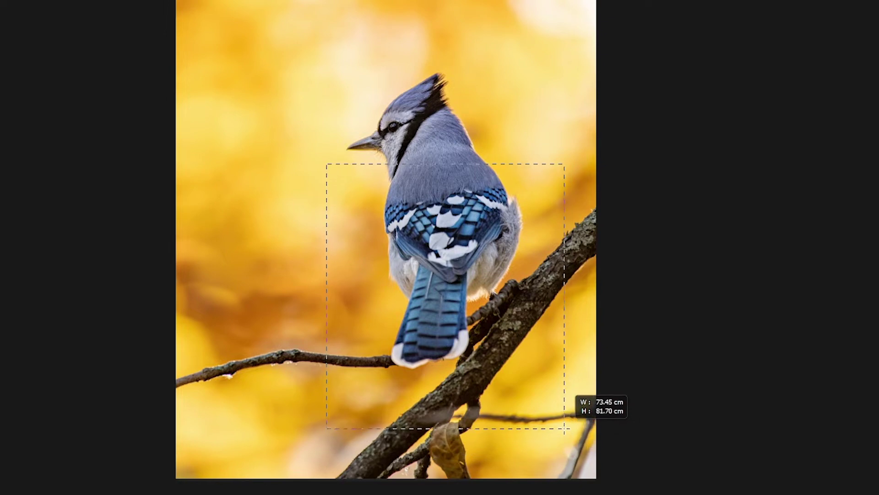
pyautogui.click(567, 433)
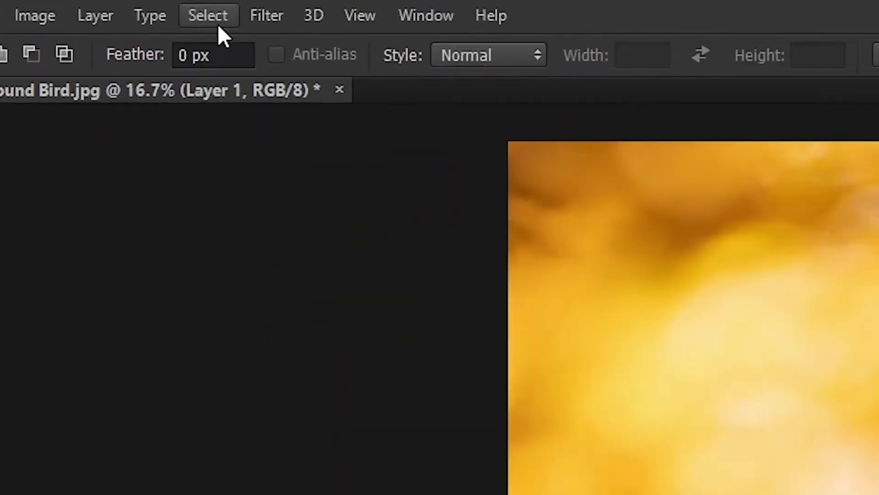
pyautogui.click(215, 17)
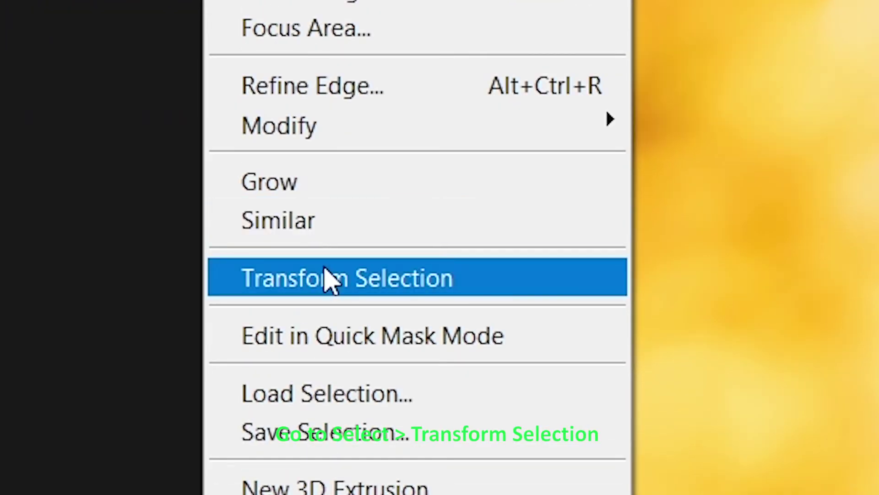
# - Skew the rectangular selection into a tilted perspective frame shape and commit it
pyautogui.click(329, 279)
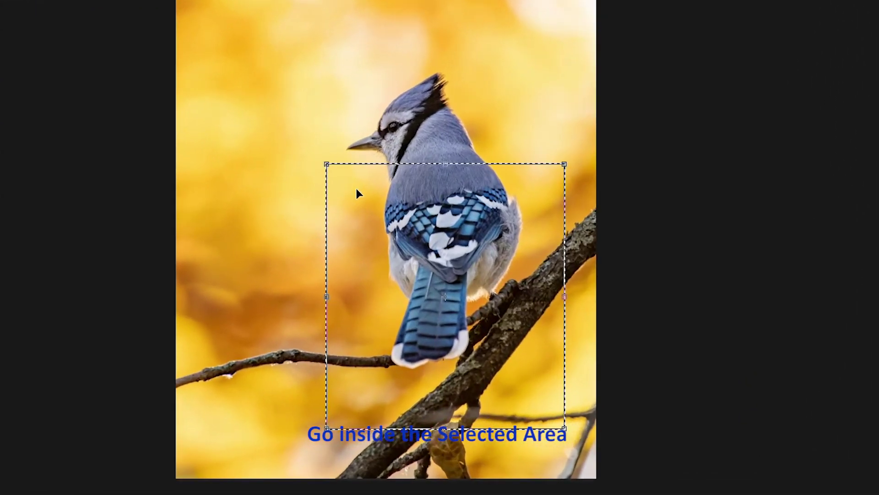
pyautogui.rightClick(356, 189)
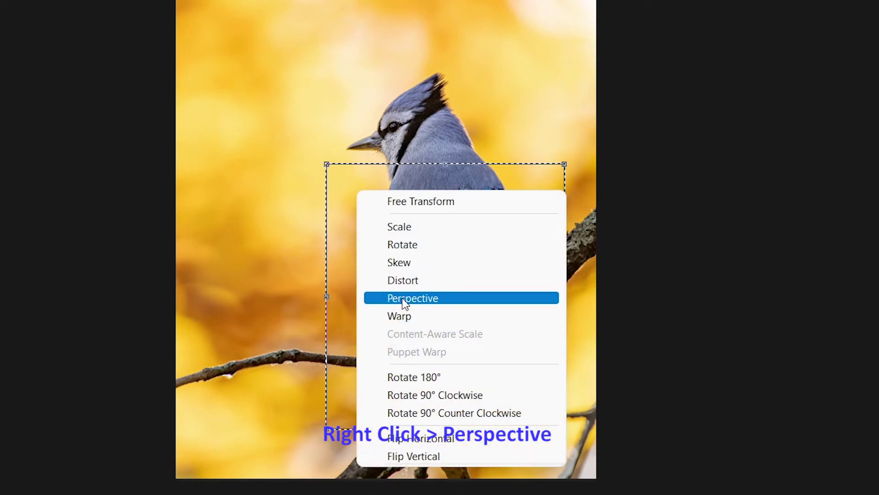
pyautogui.click(403, 299)
pyautogui.moveTo(564, 164)
pyautogui.mouseDown()
pyautogui.moveTo(567, 181)
pyautogui.moveTo(570, 135)
pyautogui.mouseUp()
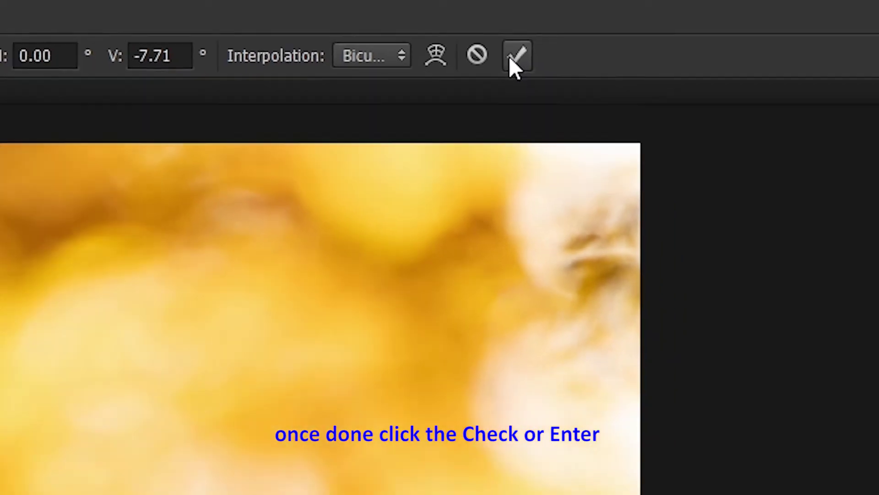
pyautogui.click(471, 20)
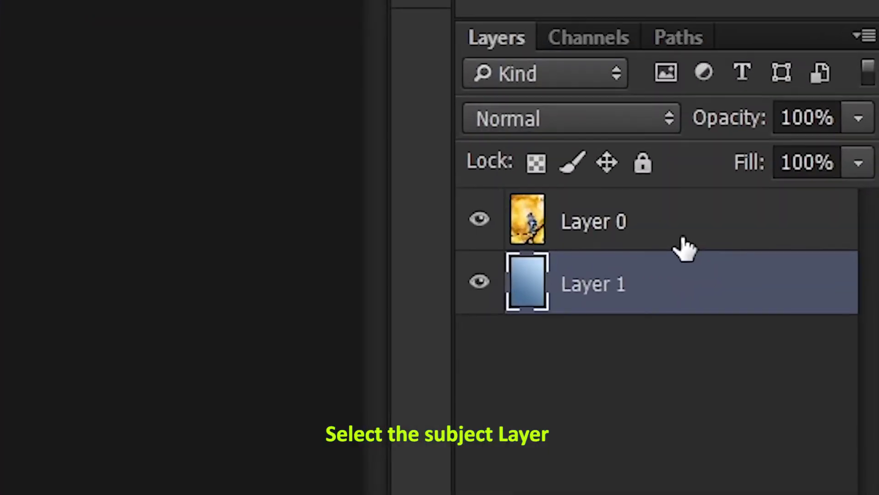
pyautogui.click(823, 213)
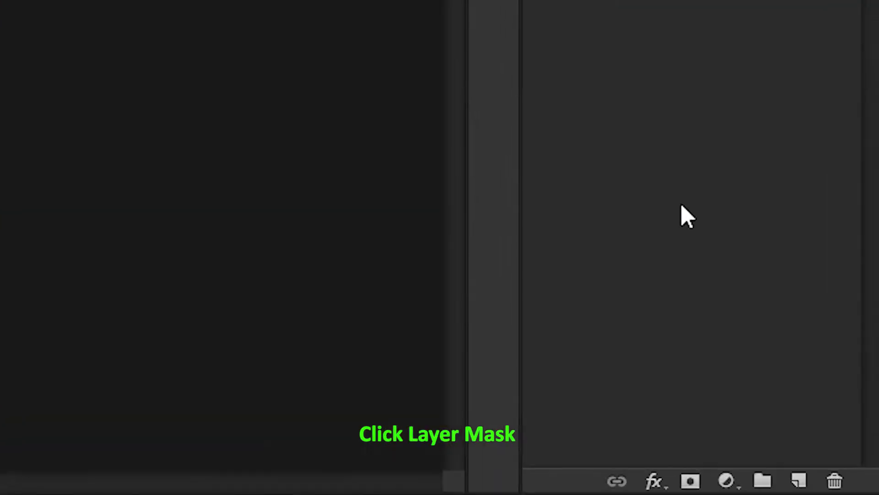
# - Add a layer mask to Layer 0 from the tilted frame selection
pyautogui.click(650, 478)
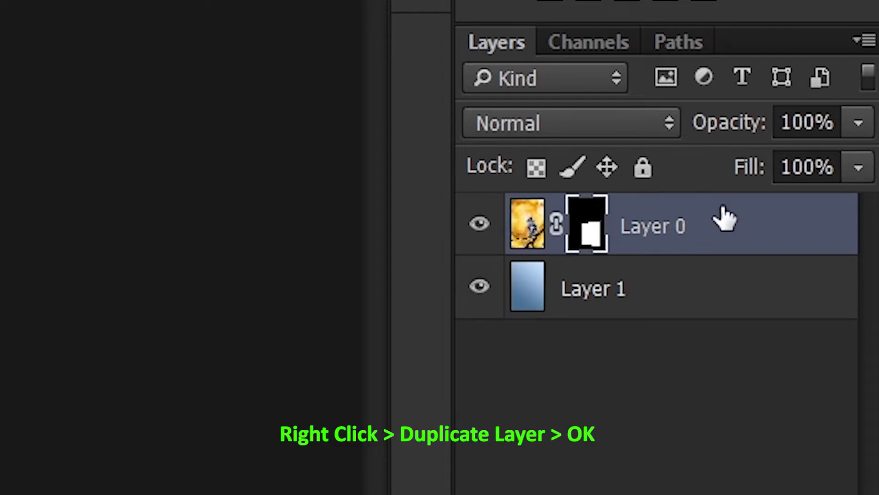
# - Duplicate Layer 0 as Layer 0 copy and delete the copy's layer mask
pyautogui.rightClick(723, 209)
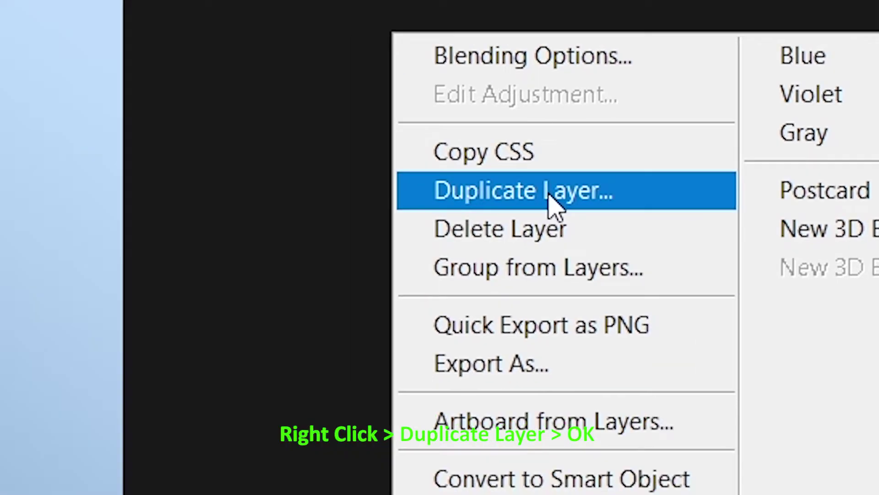
pyautogui.click(379, 222)
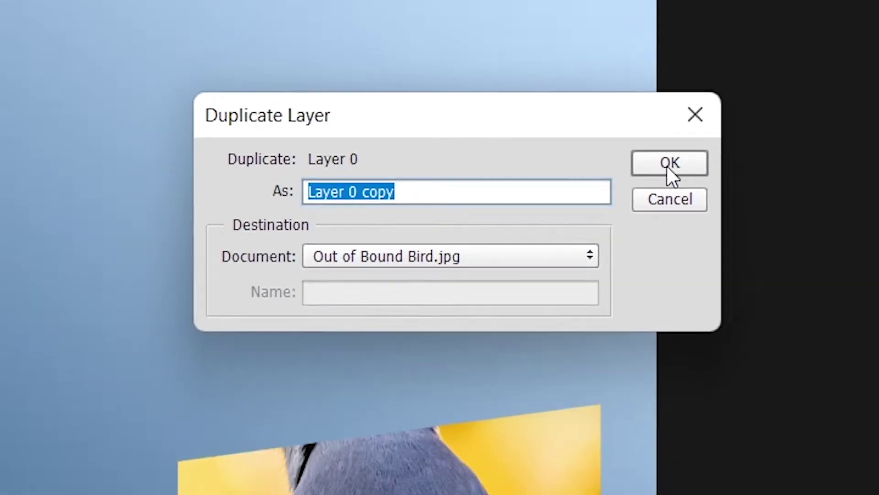
pyautogui.click(746, 171)
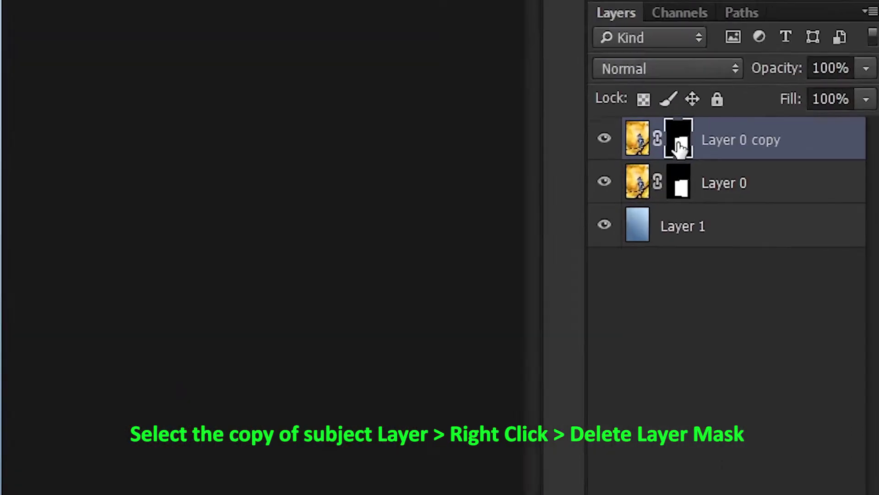
pyautogui.rightClick(795, 210)
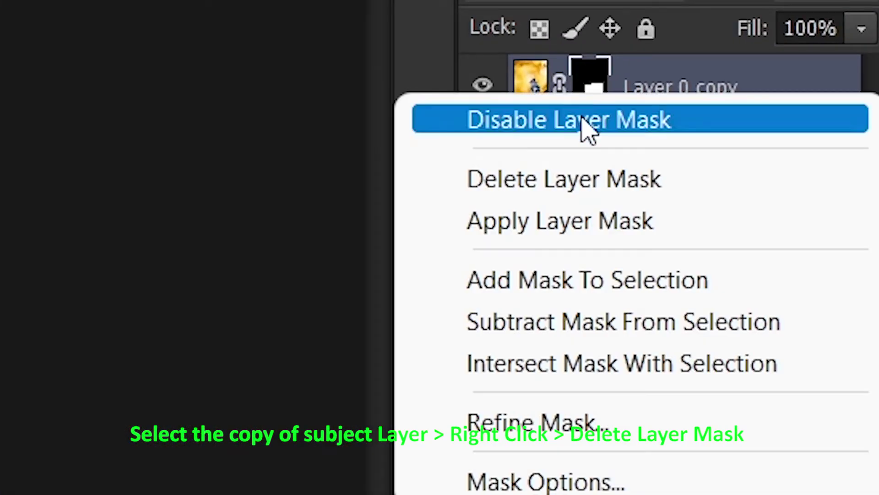
pyautogui.click(570, 186)
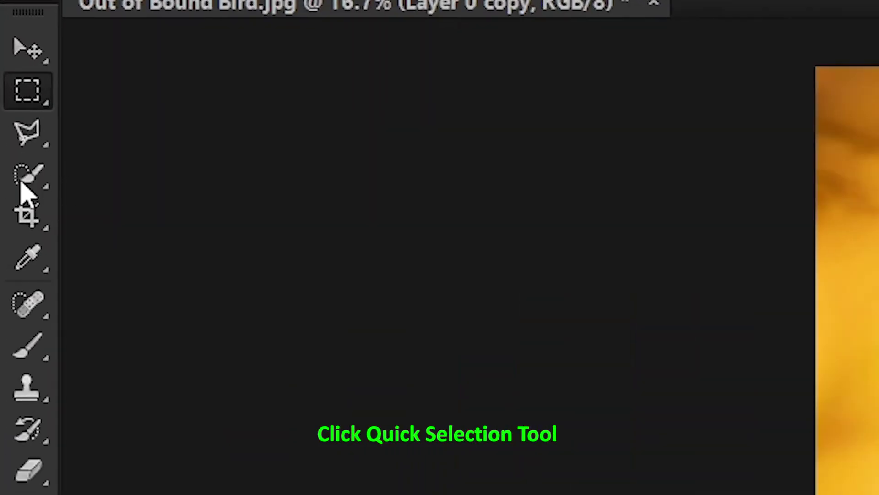
# - Set up the Quick Selection Tool in Add to Selection mode with an 82 px brush
pyautogui.rightClick(6, 85)
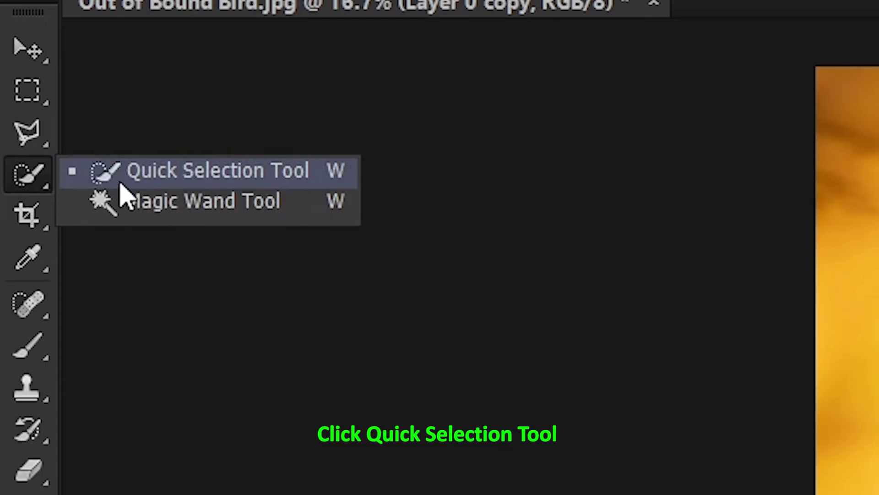
pyautogui.click(121, 179)
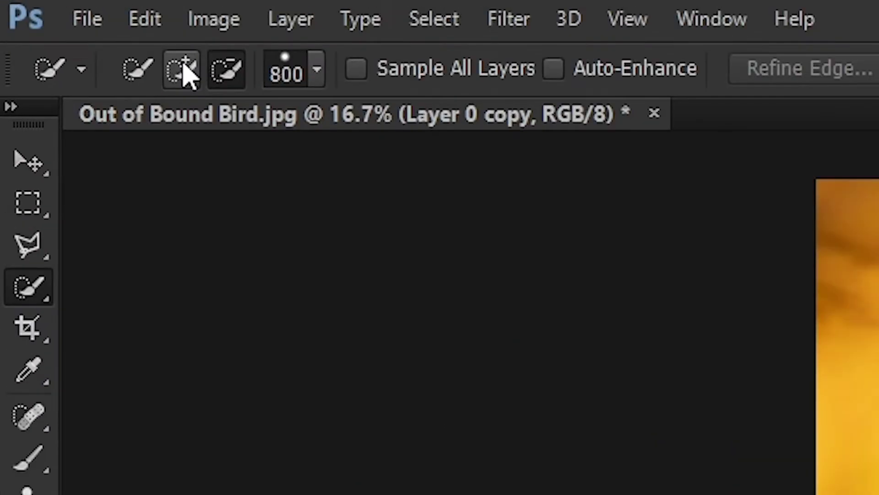
pyautogui.click(53, 21)
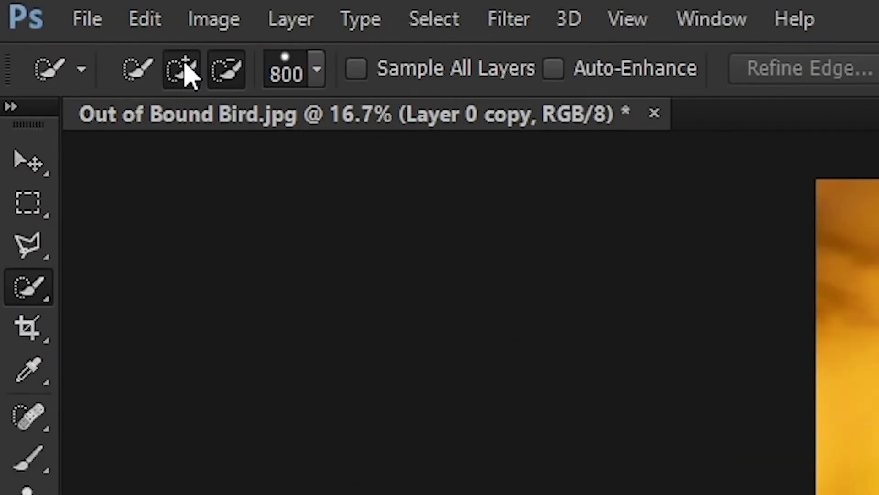
pyautogui.click(316, 71)
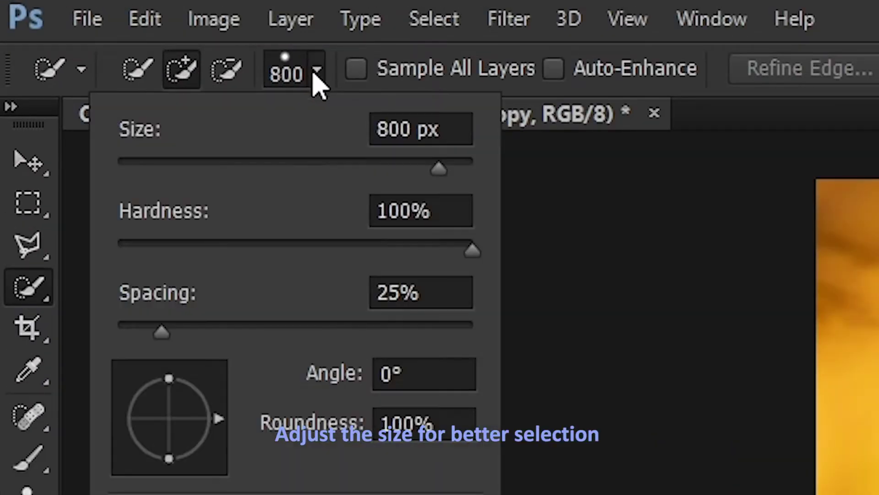
pyautogui.moveTo(440, 174); pyautogui.dragTo(266, 166)
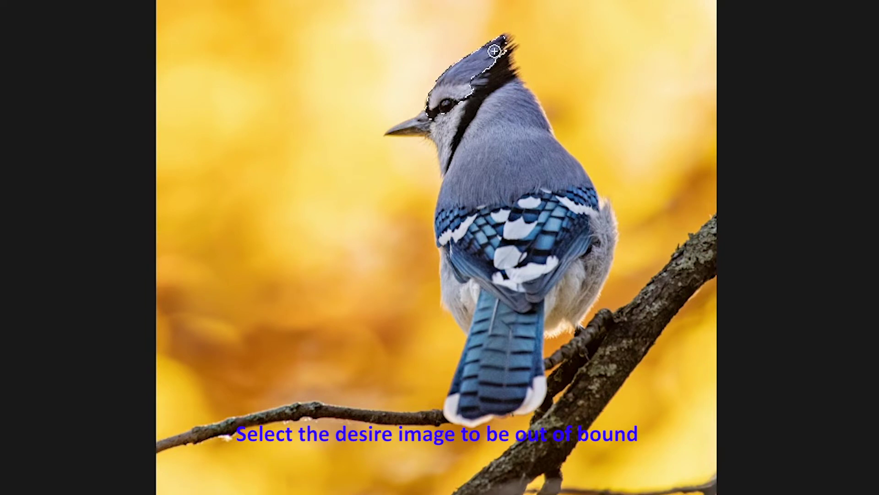
# - Paint a selection over the jay, its white wing patches, crest tip and branch
pyautogui.moveTo(417, 123)
pyautogui.mouseDown()
pyautogui.moveTo(594, 213)
pyautogui.moveTo(464, 398)
pyautogui.moveTo(370, 416)
pyautogui.moveTo(232, 420)
pyautogui.mouseUp()
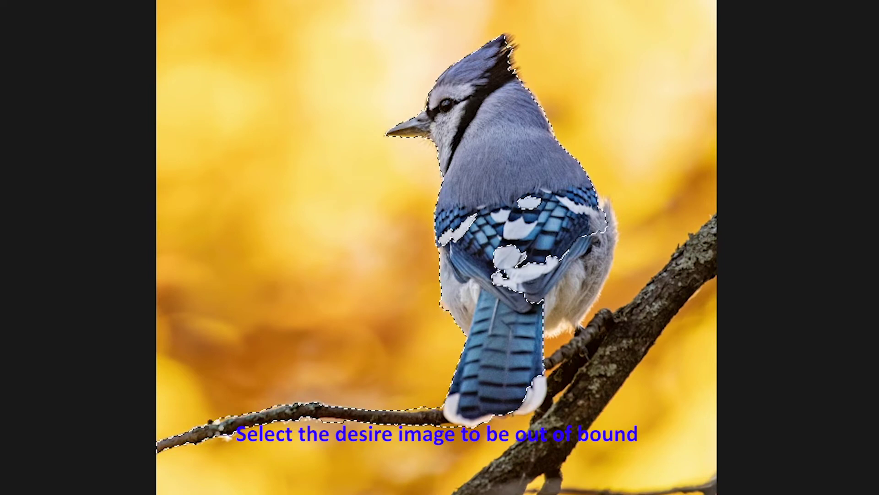
pyautogui.moveTo(541, 304); pyautogui.dragTo(497, 57)
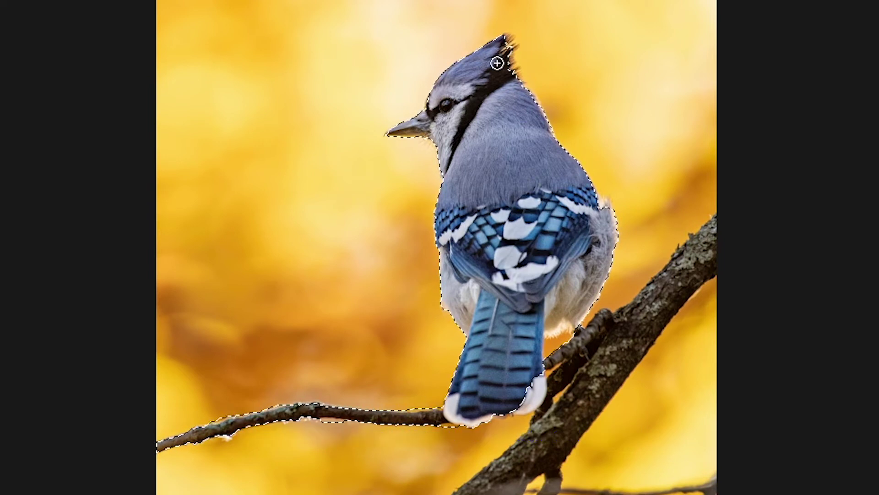
pyautogui.moveTo(503, 53); pyautogui.dragTo(508, 38)
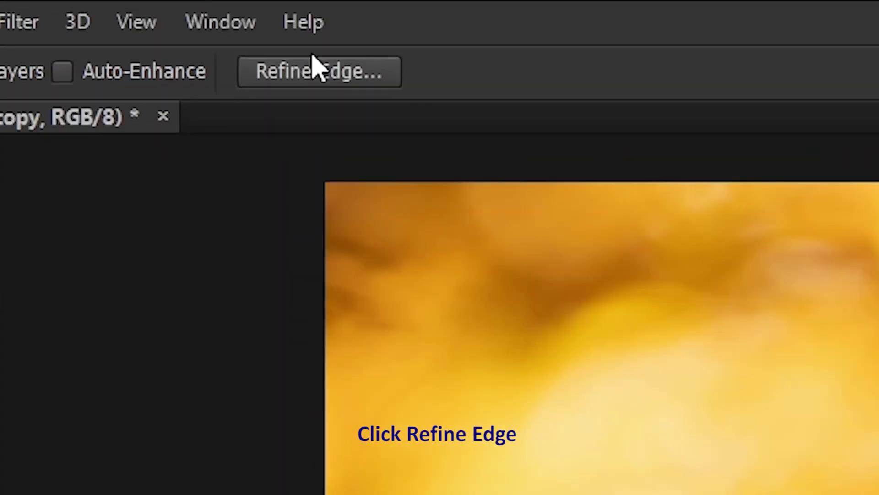
# - Open Refine Edge, zoom in on the bird, and set the refine brush size to 66
pyautogui.click(312, 76)
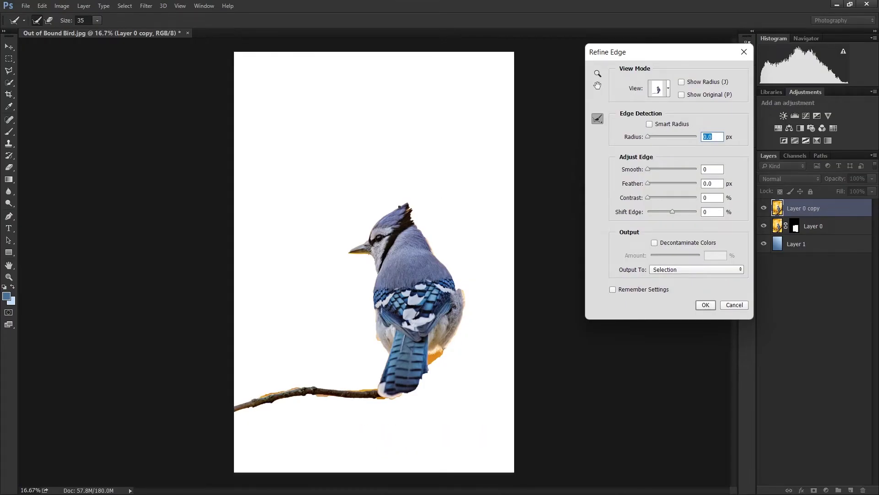
pyautogui.hotkey('ctrl', '+')
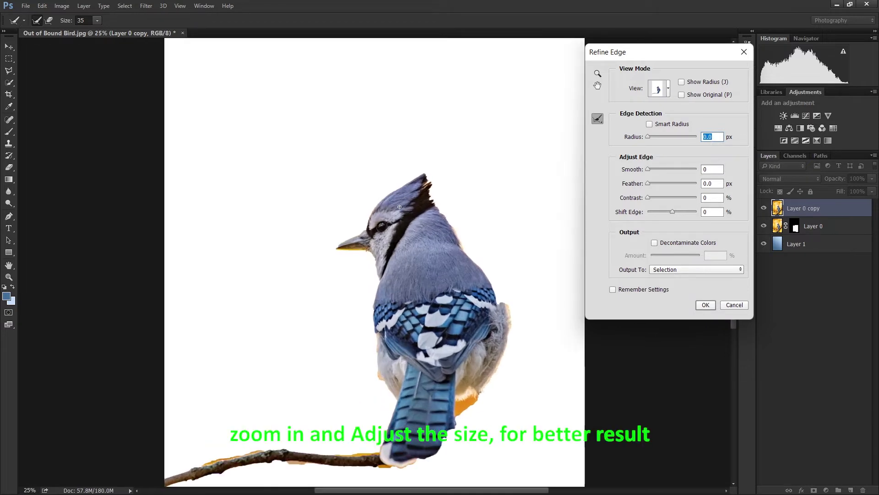
pyautogui.hotkey('ctrl', '+')
pyautogui.hotkey('ctrl', '+')
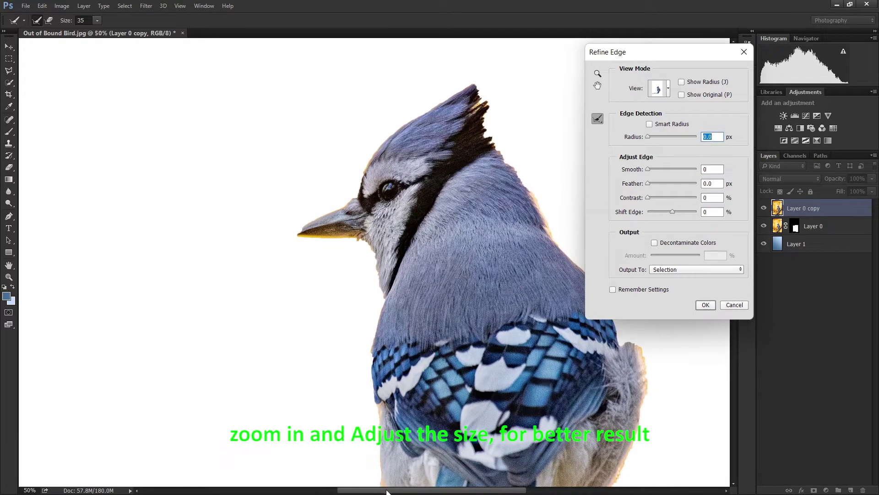
pyautogui.moveTo(386, 491); pyautogui.dragTo(416, 491)
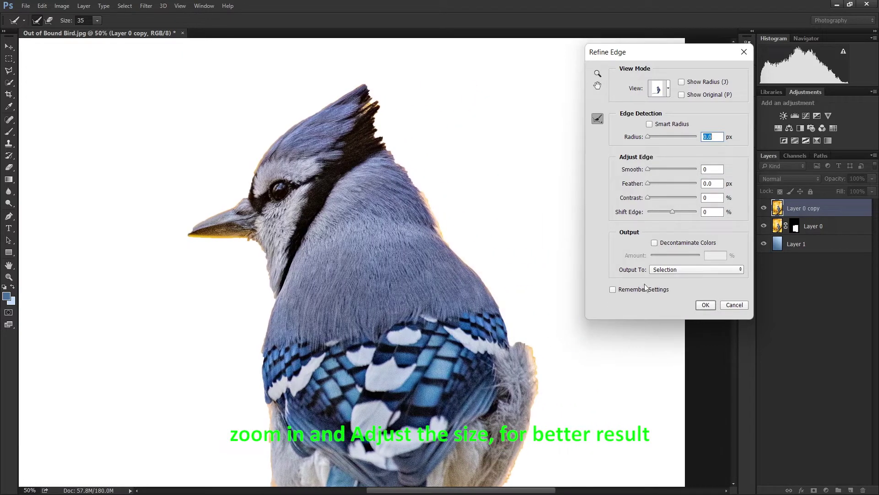
pyautogui.moveTo(691, 53); pyautogui.dragTo(673, 57)
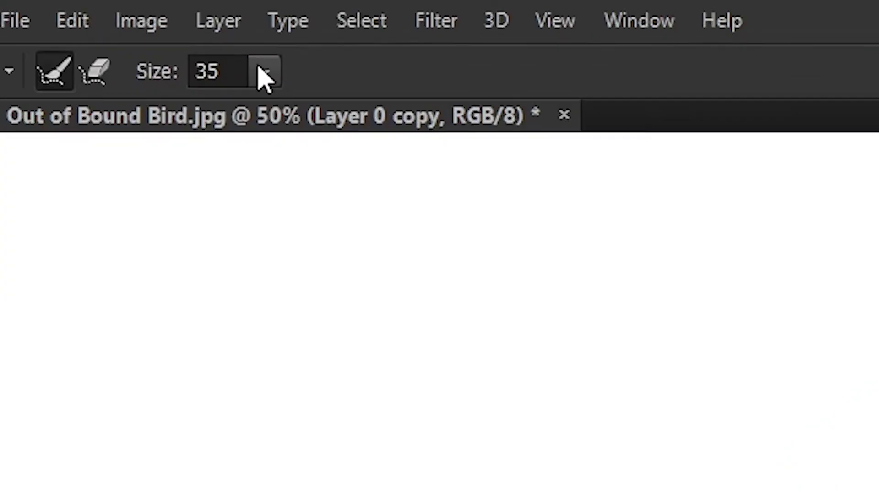
pyautogui.click(97, 20)
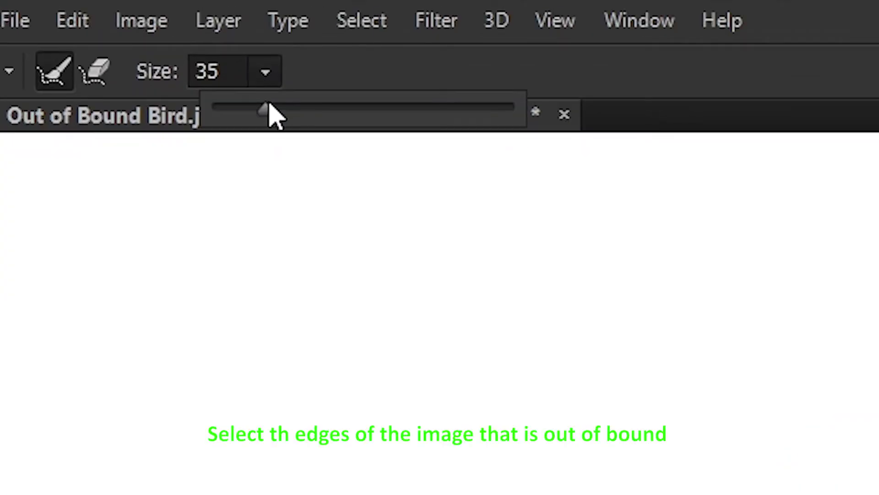
pyautogui.moveTo(270, 117); pyautogui.dragTo(315, 123)
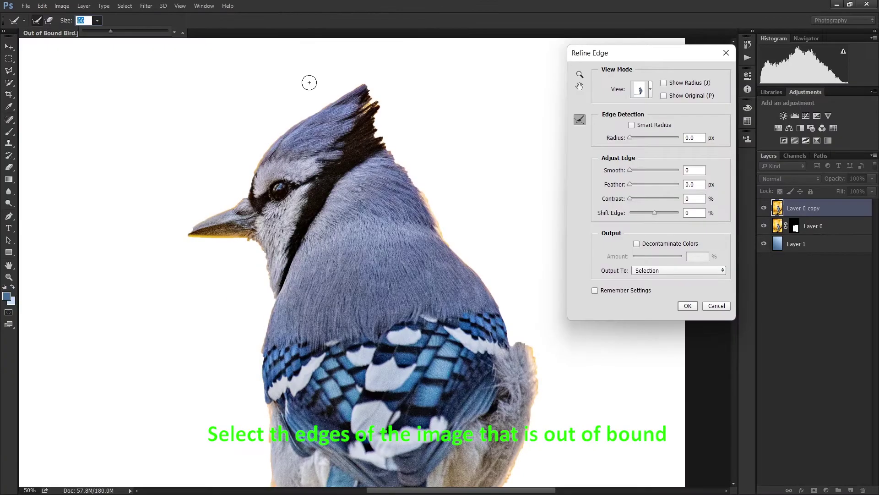
# - Paint the Refine Radius brush along the jay's crest and back edges
pyautogui.moveTo(369, 79); pyautogui.dragTo(366, 92)
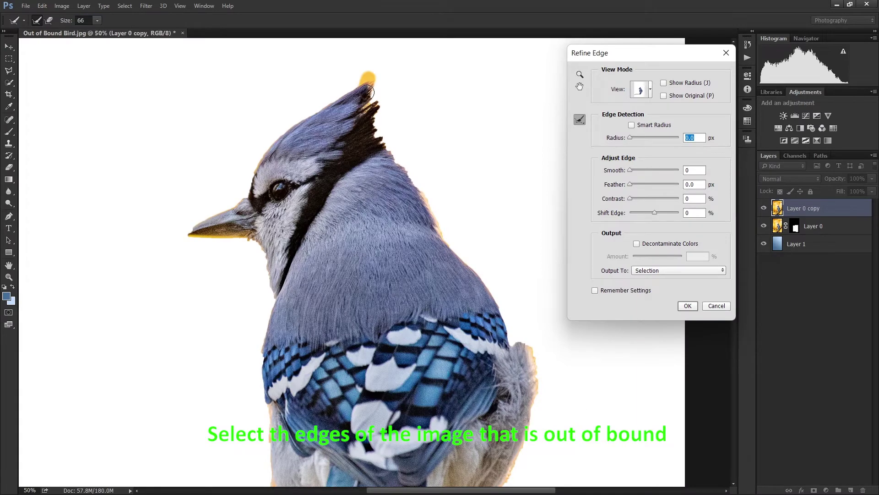
pyautogui.moveTo(383, 89); pyautogui.dragTo(378, 113)
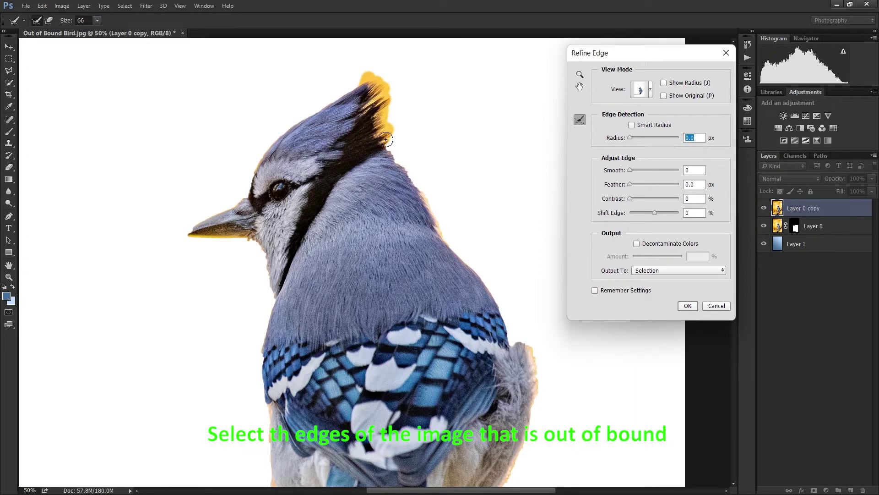
pyautogui.moveTo(395, 154); pyautogui.dragTo(390, 126)
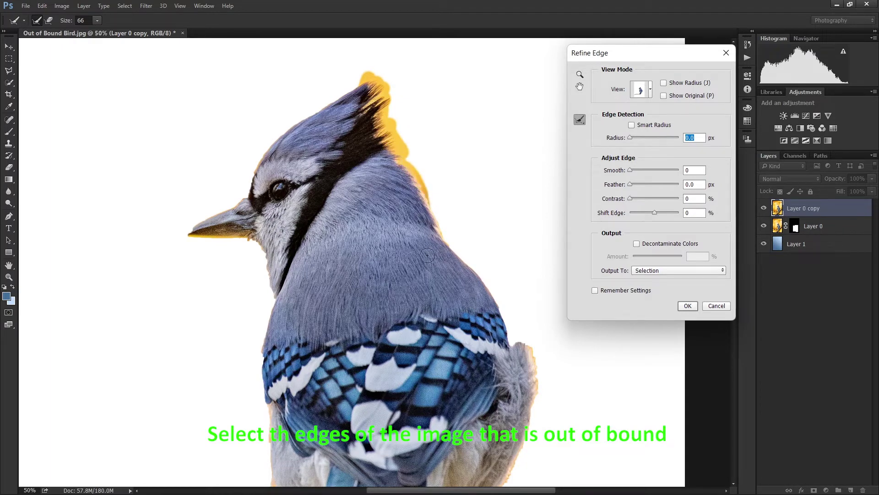
pyautogui.moveTo(411, 174)
pyautogui.mouseDown()
pyautogui.moveTo(534, 356)
pyautogui.moveTo(500, 300)
pyautogui.mouseUp()
pyautogui.moveTo(362, 84)
pyautogui.mouseDown()
pyautogui.moveTo(329, 106)
pyautogui.moveTo(219, 237)
pyautogui.moveTo(258, 240)
pyautogui.moveTo(215, 235)
pyautogui.moveTo(271, 275)
pyautogui.mouseUp()
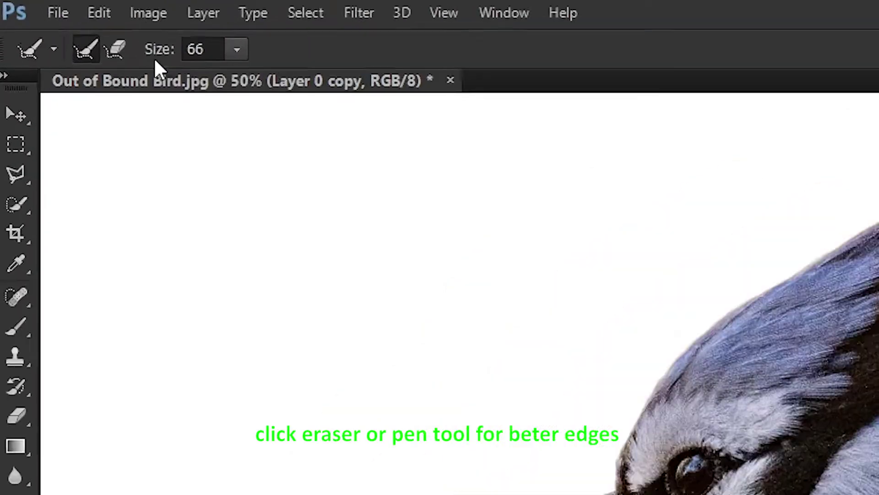
pyautogui.click(49, 20)
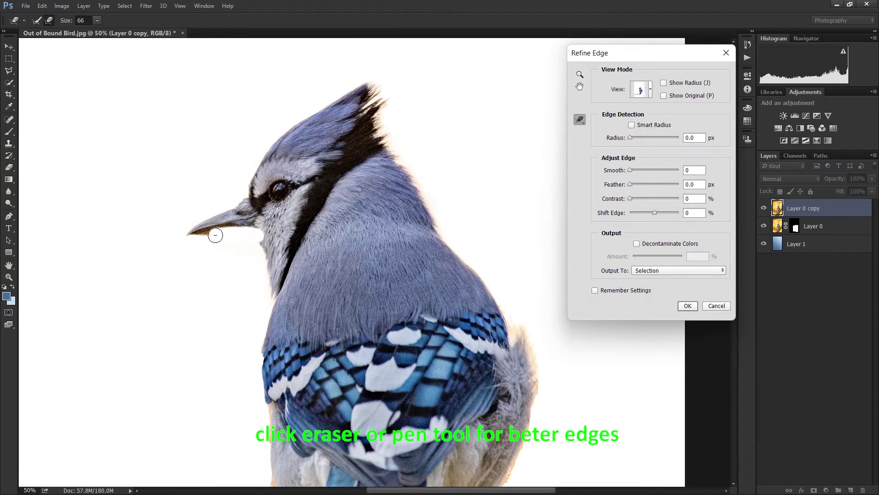
# - Erase refinements under the beak and refine the radius along the body and tail-tip edges
pyautogui.click(209, 235)
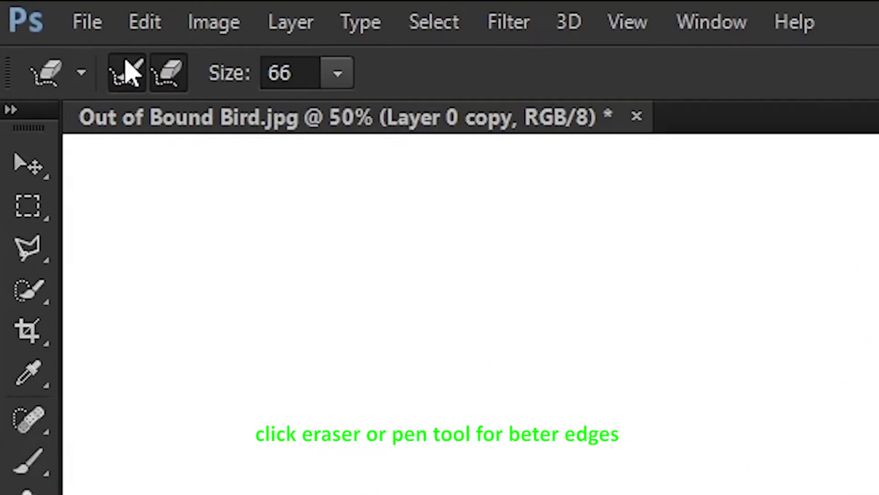
pyautogui.click(37, 20)
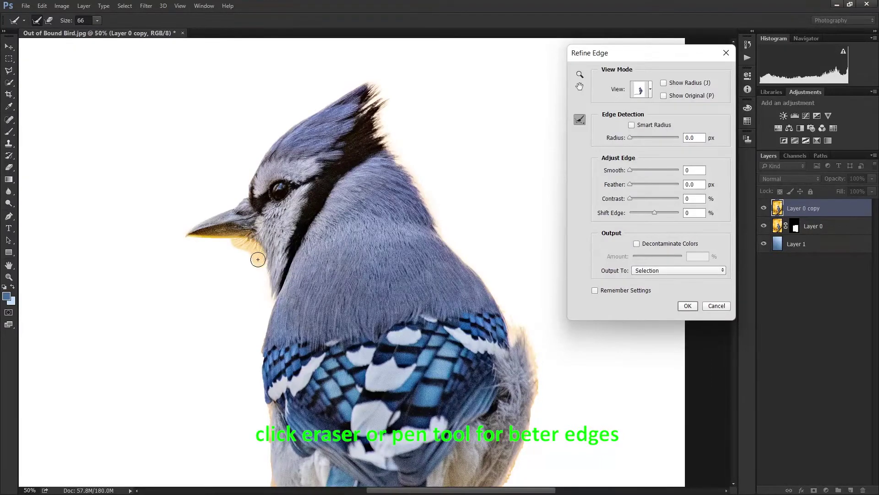
pyautogui.moveTo(265, 286); pyautogui.dragTo(266, 394)
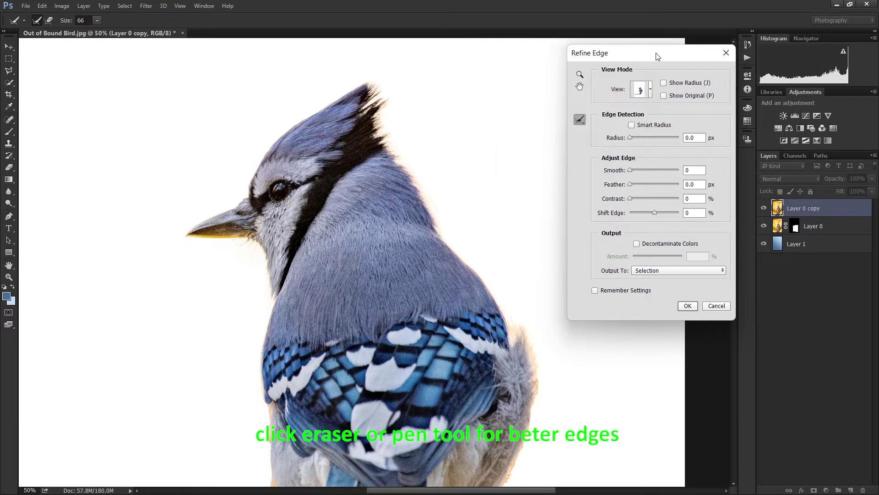
pyautogui.moveTo(659, 53); pyautogui.dragTo(607, 54)
pyautogui.moveTo(735, 245); pyautogui.dragTo(743, 304)
# - Refine the branch's top, bottom and underside edges to remove the orange fringe
pyautogui.moveTo(275, 342)
pyautogui.mouseDown()
pyautogui.moveTo(137, 353)
pyautogui.moveTo(75, 373)
pyautogui.mouseUp()
pyautogui.moveTo(488, 492); pyautogui.dragTo(421, 491)
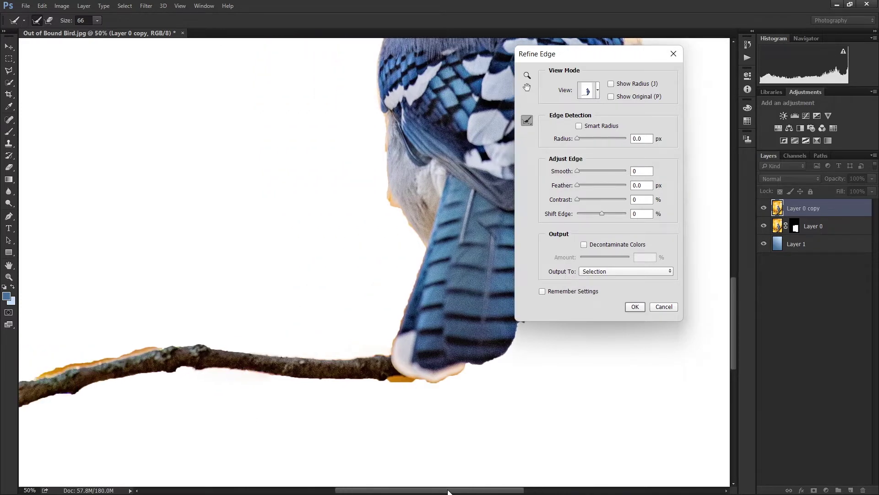
pyautogui.moveTo(307, 346)
pyautogui.mouseDown()
pyautogui.moveTo(128, 379)
pyautogui.moveTo(208, 395)
pyautogui.moveTo(169, 367)
pyautogui.mouseUp()
pyautogui.moveTo(210, 402); pyautogui.dragTo(163, 403)
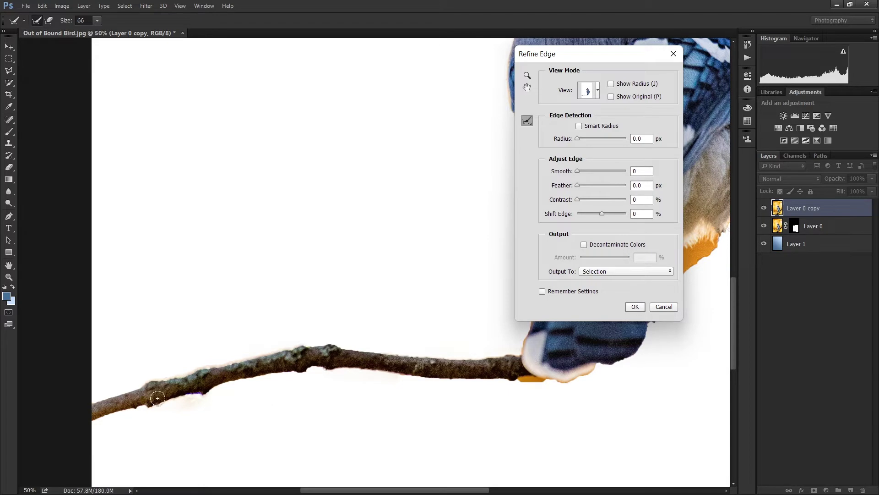
pyautogui.moveTo(509, 385); pyautogui.dragTo(583, 378)
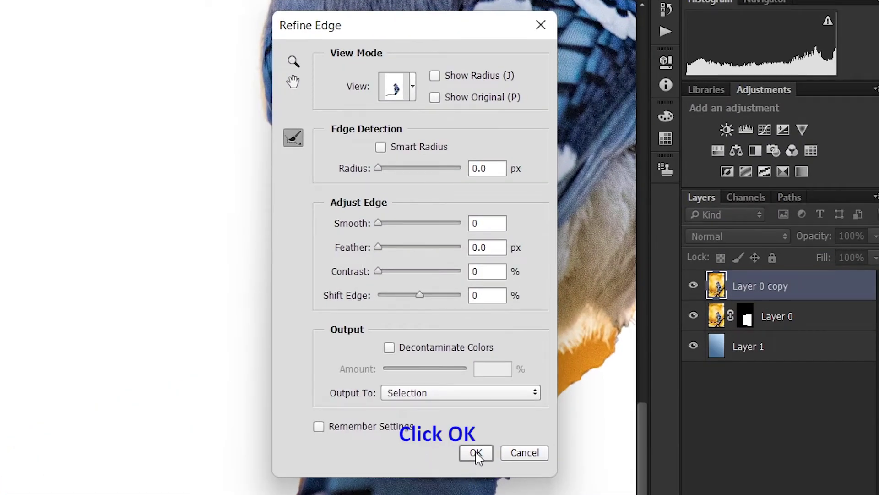
# - Apply the refined jay selection as a layer mask on Layer 0 copy, then select Layer 0
pyautogui.click(475, 452)
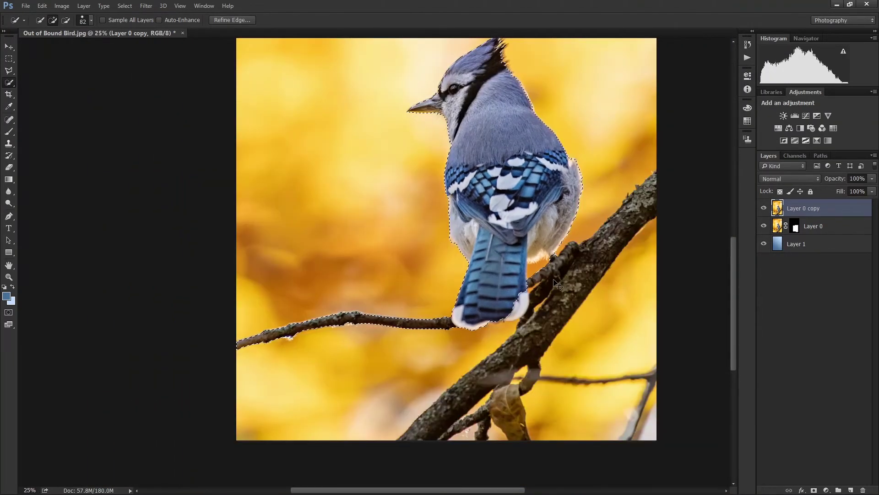
pyautogui.hotkey('ctrl', '-')
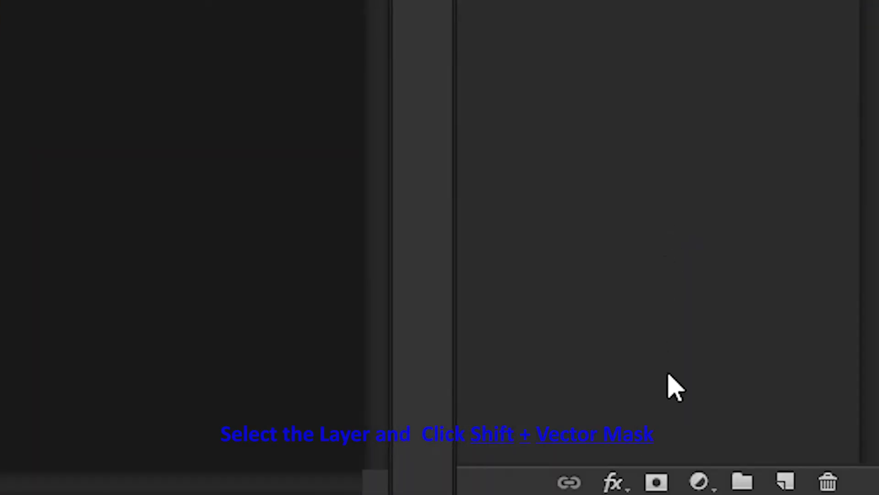
pyautogui.click(814, 490)
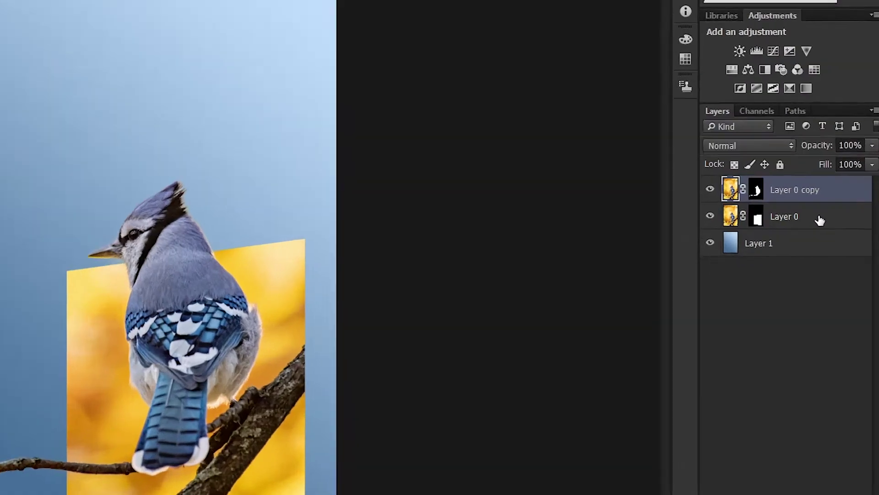
pyautogui.click(837, 228)
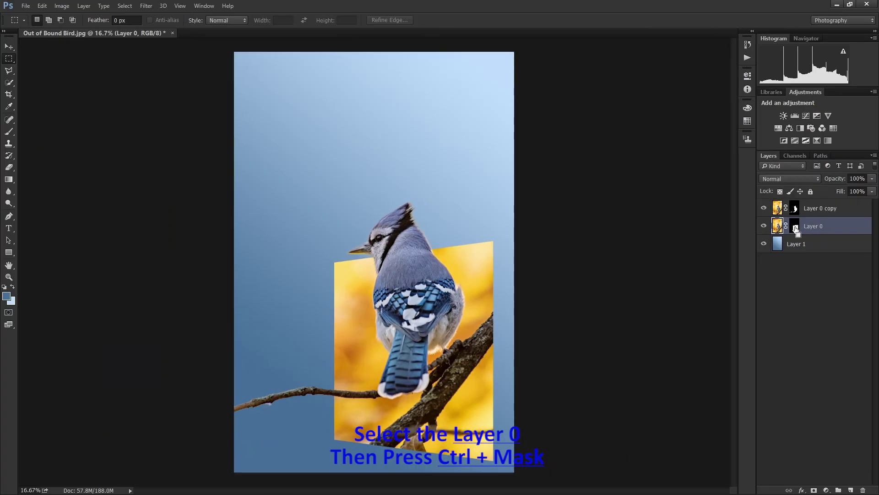
# - Stroke Layer 0's mask selection with a 40 px white (#FFFFFF) inside border, then deselect
pyautogui.keyDown('ctrl'); pyautogui.click(795, 228); pyautogui.keyUp('ctrl')
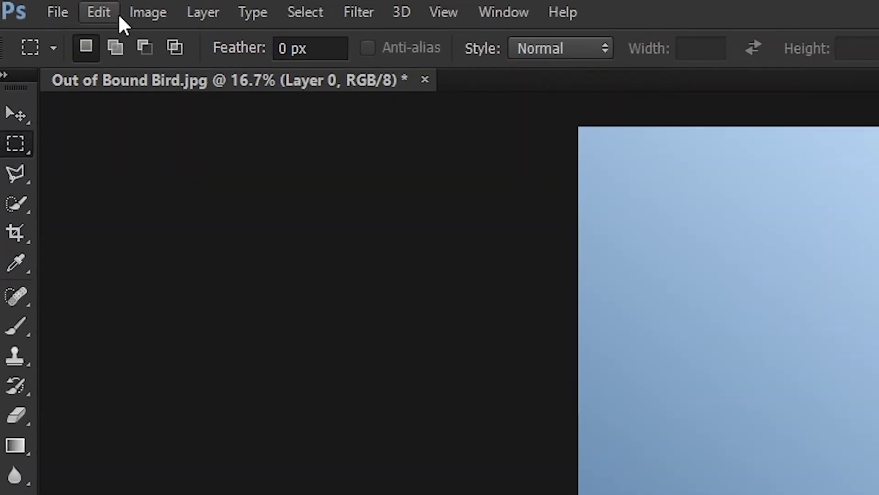
pyautogui.click(109, 13)
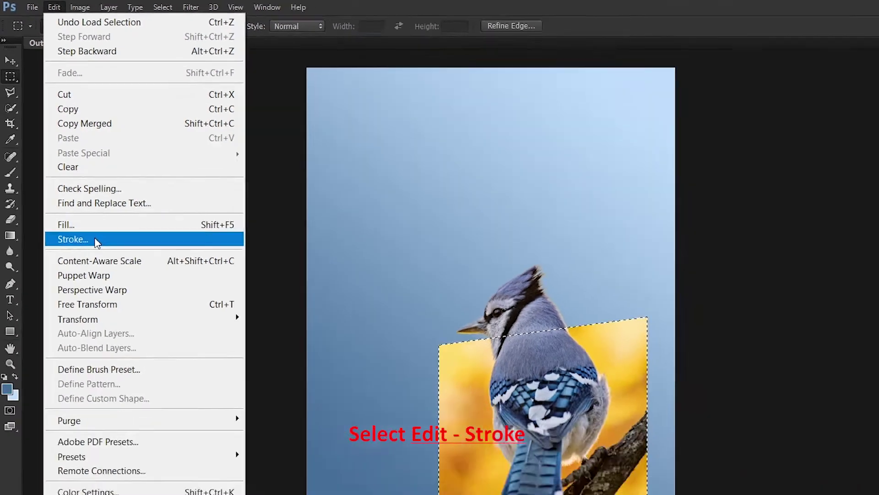
pyautogui.click(177, 451)
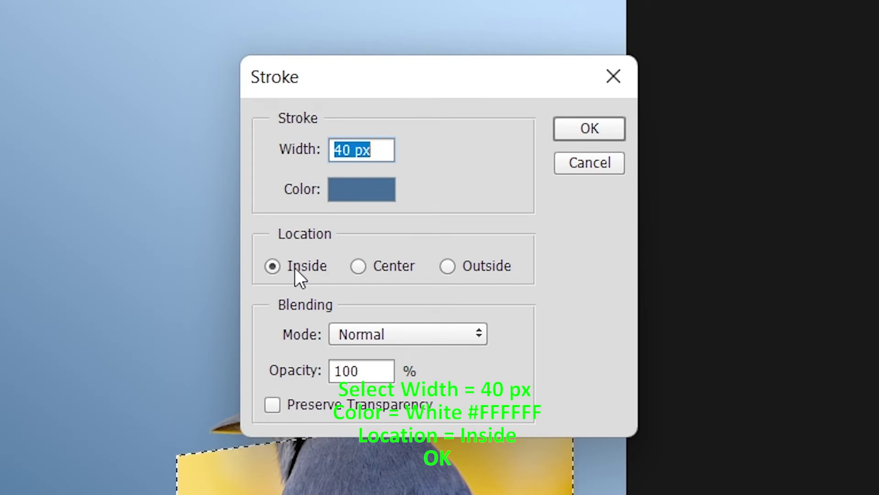
pyautogui.click(295, 267)
pyautogui.click(357, 190)
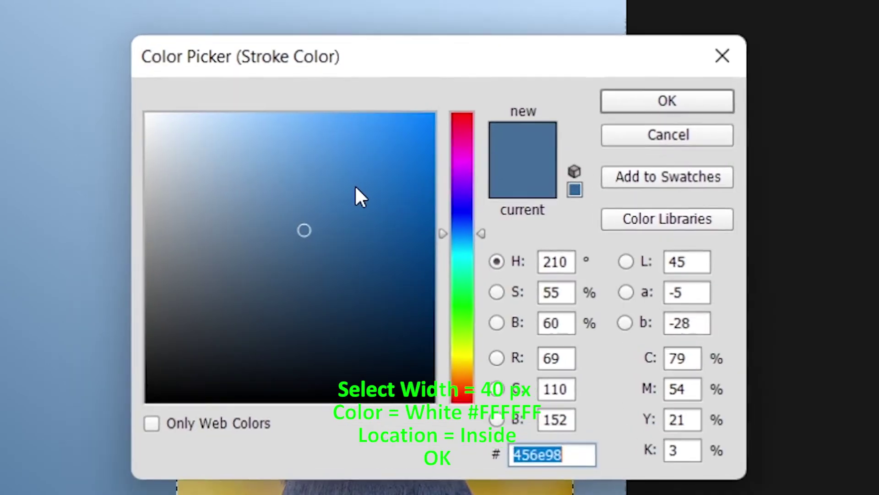
pyautogui.click(261, 121)
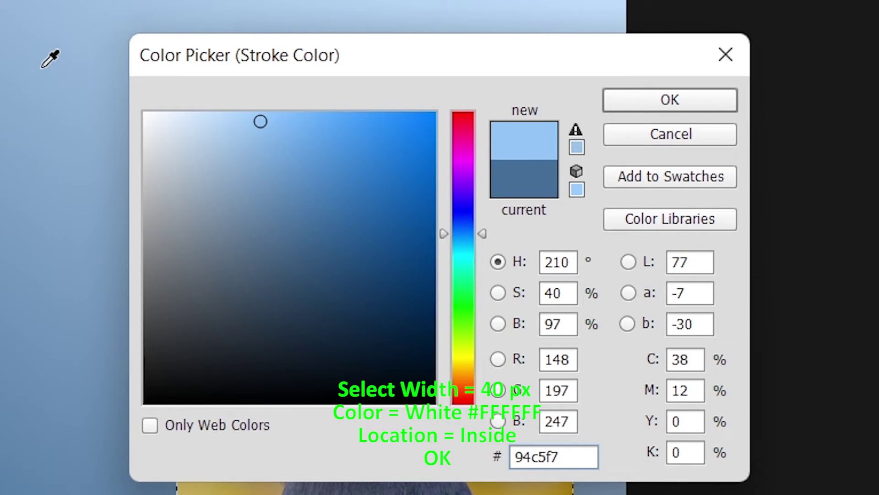
pyautogui.moveTo(196, 151); pyautogui.dragTo(134, 110)
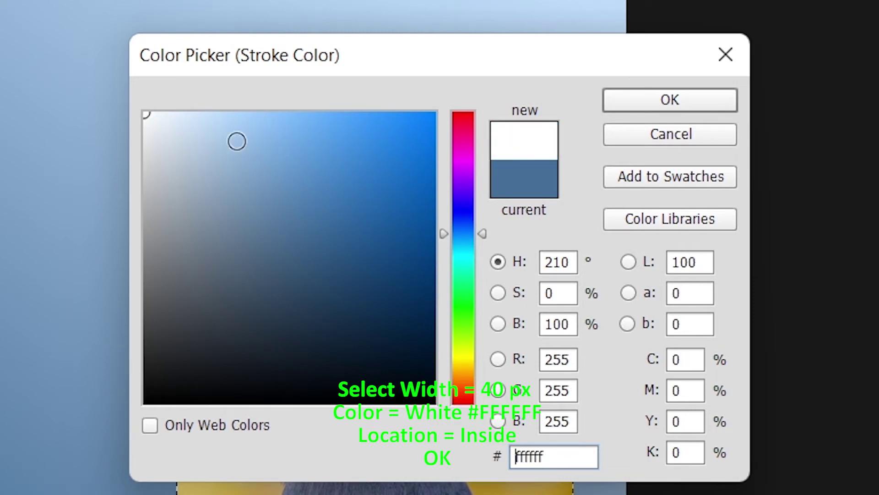
pyautogui.click(656, 100)
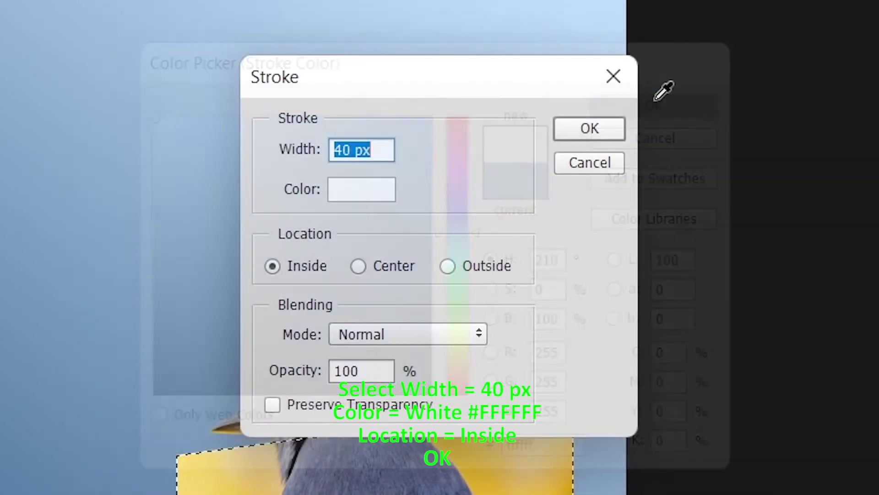
pyautogui.click(576, 134)
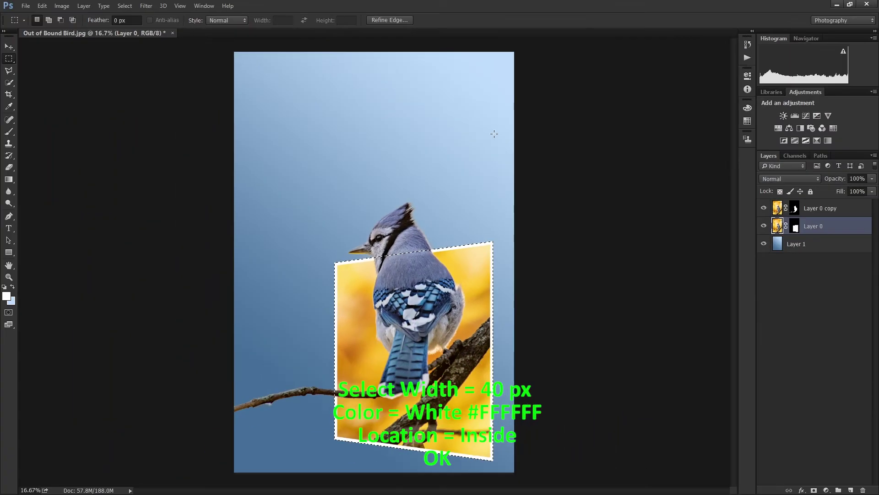
pyautogui.hotkey('ctrl', 'd')
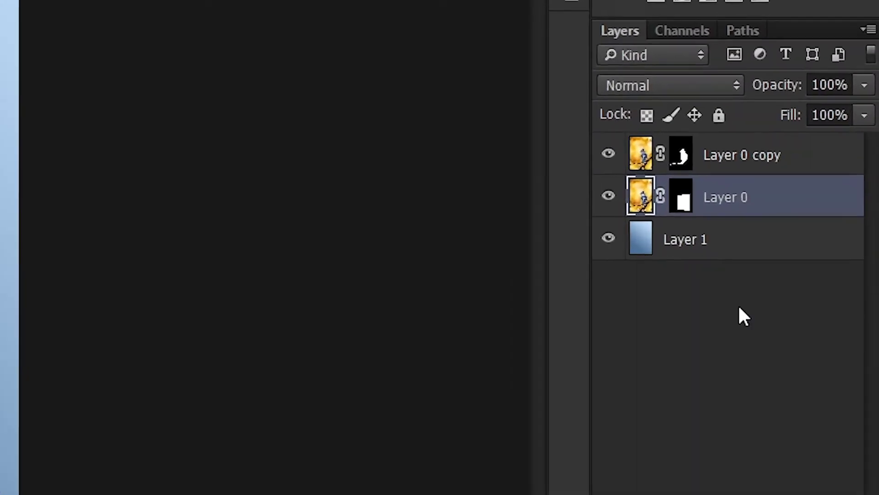
# - Merge Layer 0 copy and Layer 0 into one layer and clear the selection
pyautogui.keyDown('shift'); pyautogui.click(763, 157); pyautogui.keyUp('shift')
pyautogui.rightClick(763, 157)
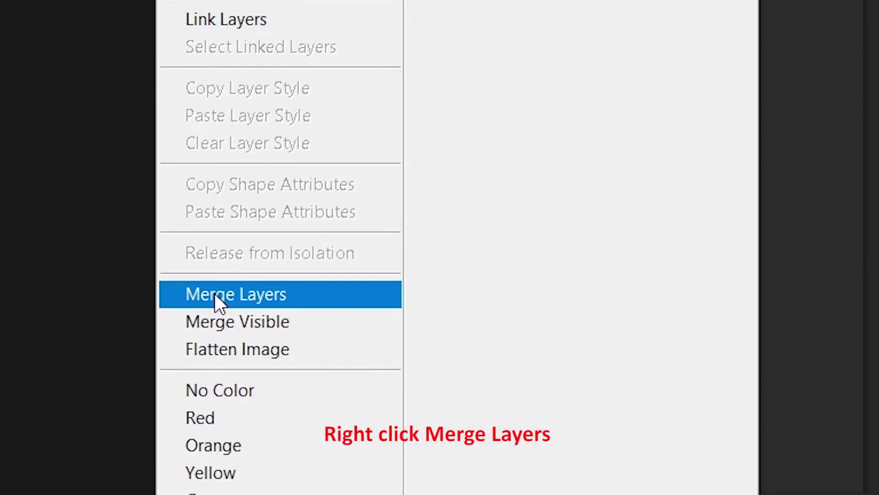
pyautogui.click(214, 293)
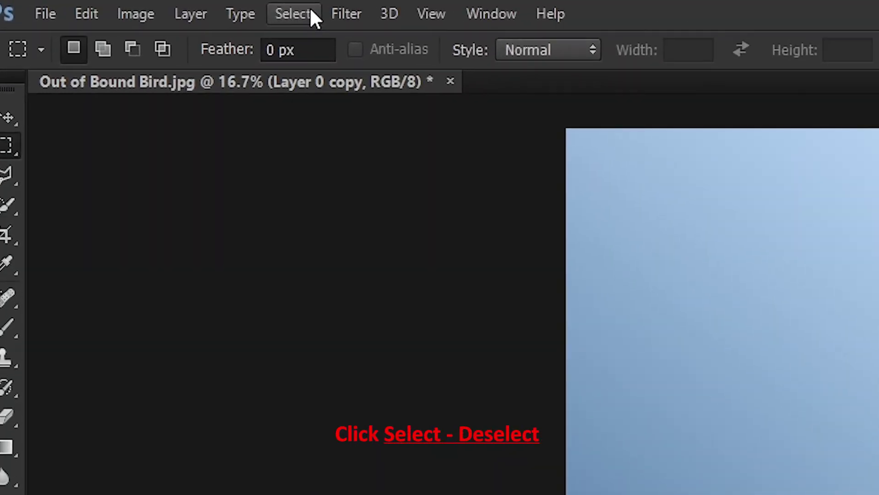
pyautogui.click(130, 5)
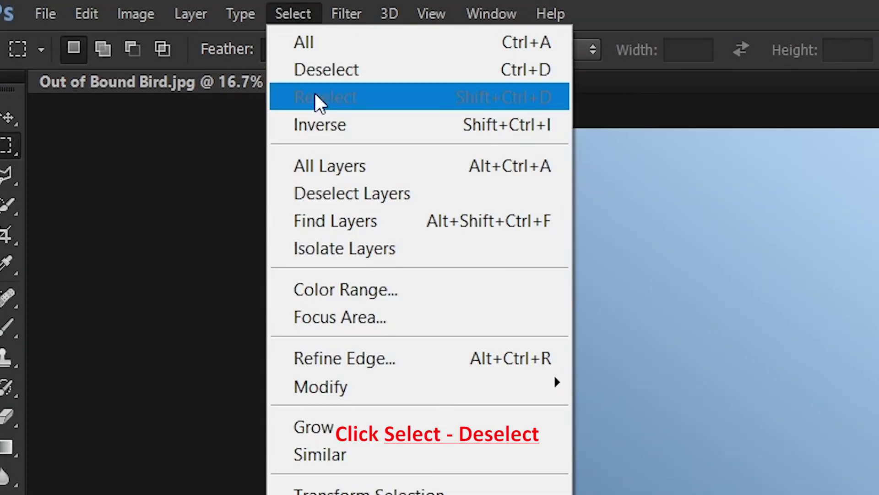
pyautogui.click(303, 71)
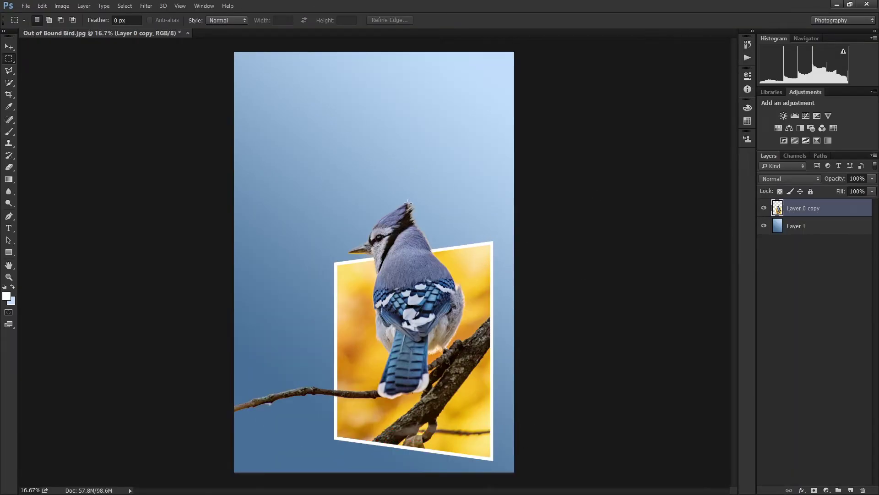
pyautogui.click(27, 6)
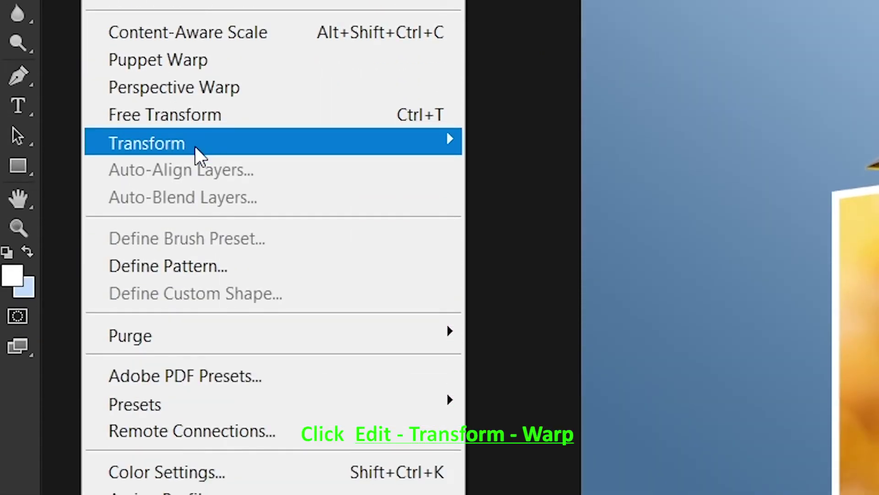
pyautogui.moveTo(147, 142)
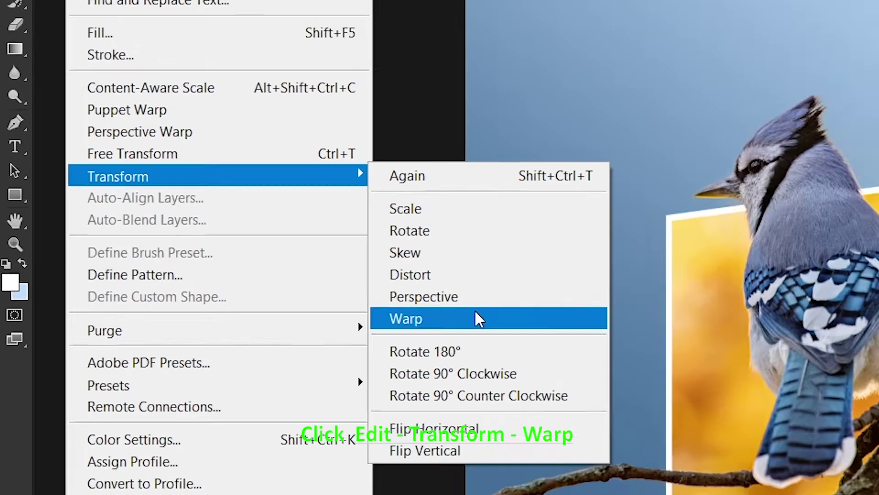
# - Warp the framed photo, pulling the bottom-right corner, right edge and top-right corner inward
pyautogui.click(477, 318)
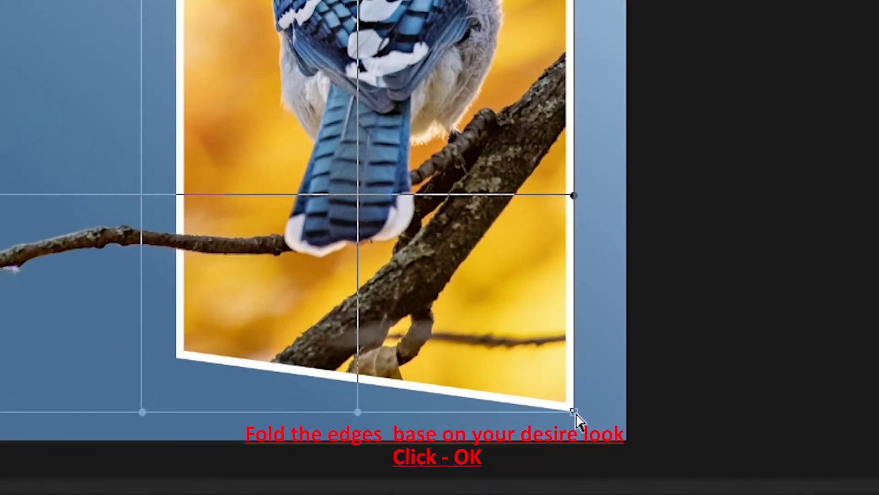
pyautogui.moveTo(574, 411)
pyautogui.mouseDown()
pyautogui.moveTo(535, 387)
pyautogui.moveTo(536, 409)
pyautogui.mouseUp()
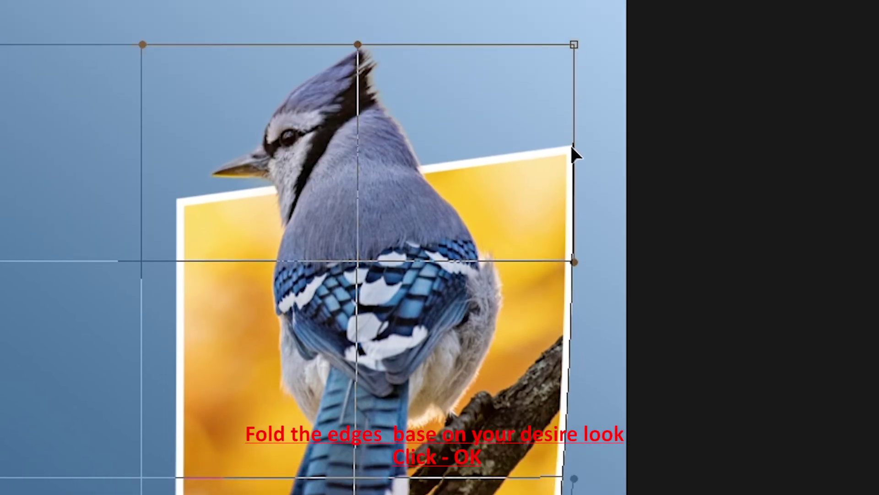
pyautogui.moveTo(572, 148); pyautogui.dragTo(575, 151)
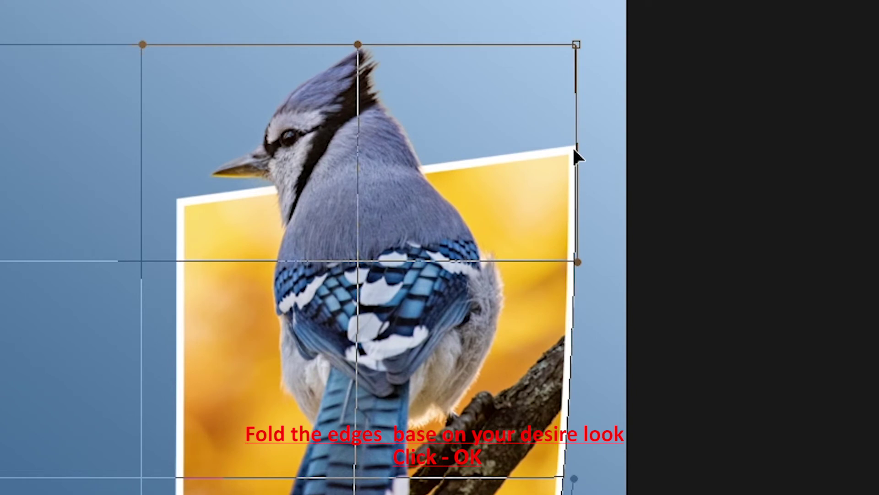
pyautogui.moveTo(577, 45); pyautogui.dragTo(541, 59)
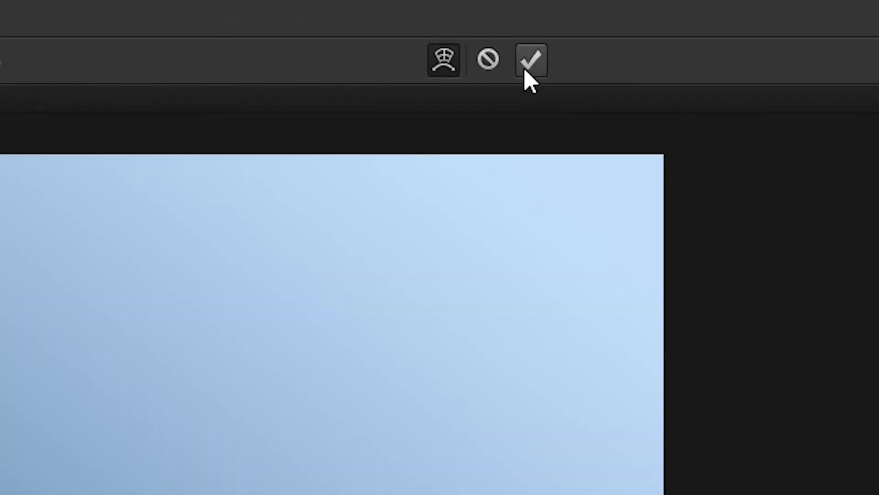
pyautogui.click(469, 21)
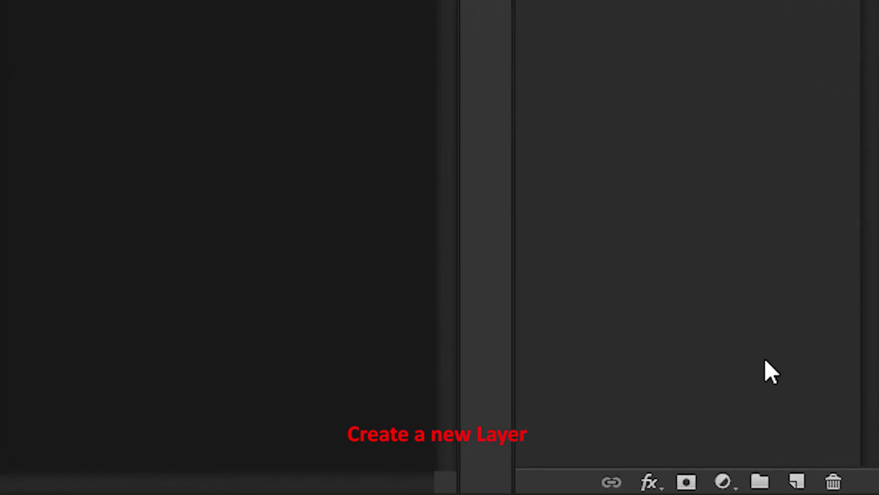
# - Create an empty Layer 2 beneath Layer 0 copy and switch to the Brush tool
pyautogui.click(796, 485)
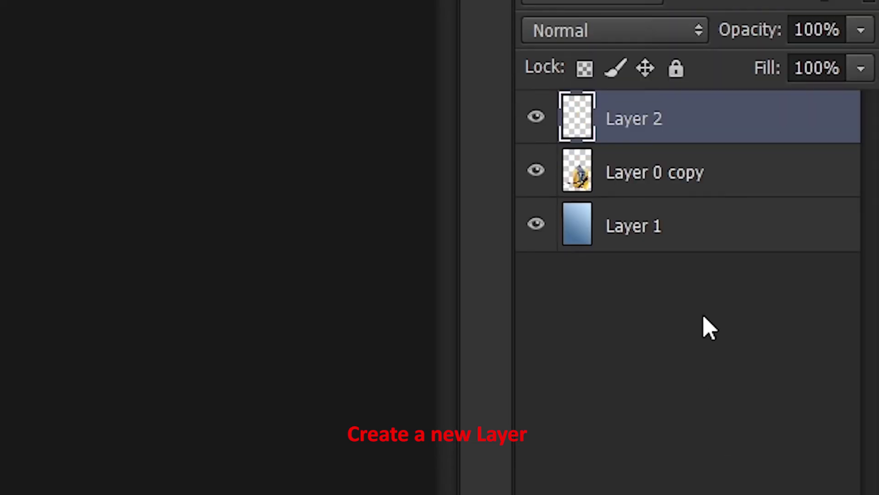
pyautogui.moveTo(695, 130); pyautogui.dragTo(692, 192)
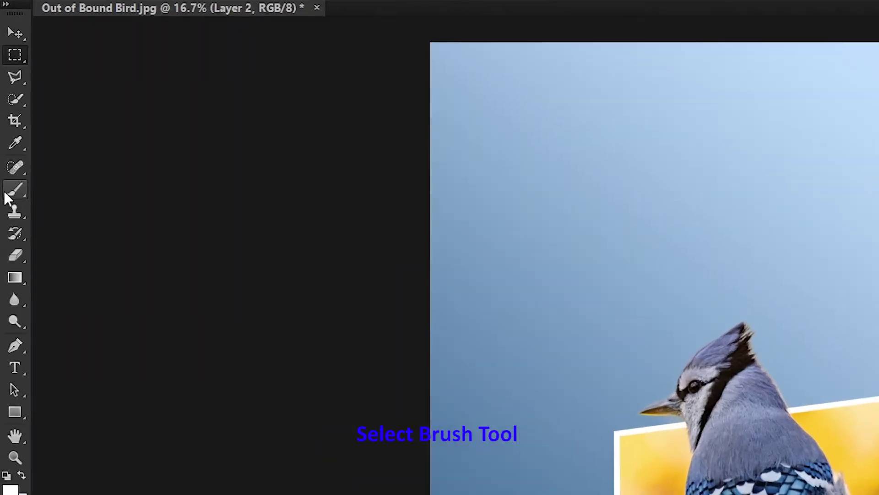
pyautogui.click(8, 132)
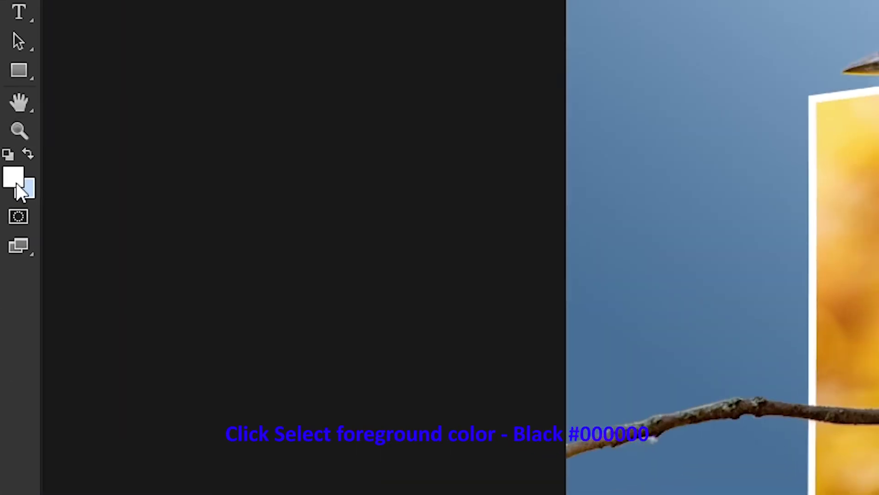
# - Set the foreground colour to black (#000000) and choose the soft 175 px brush
pyautogui.click(13, 172)
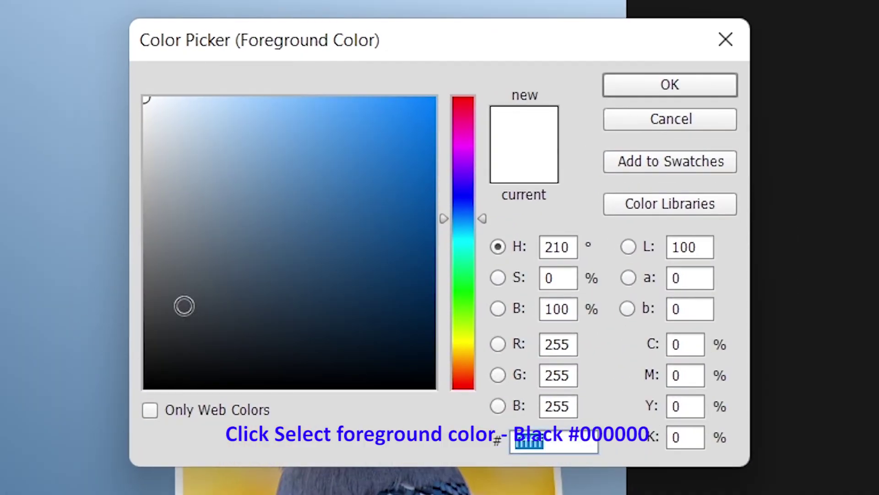
pyautogui.moveTo(256, 299)
pyautogui.mouseDown()
pyautogui.moveTo(152, 439)
pyautogui.moveTo(118, 418)
pyautogui.mouseUp()
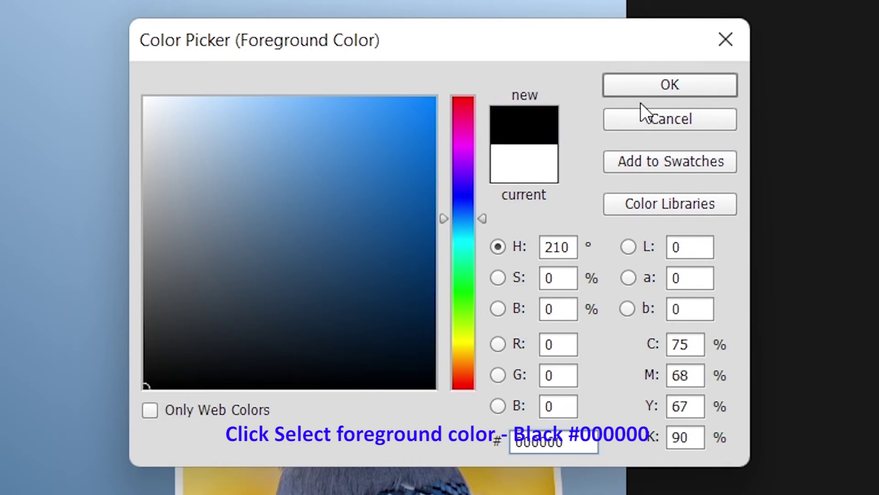
pyautogui.click(650, 87)
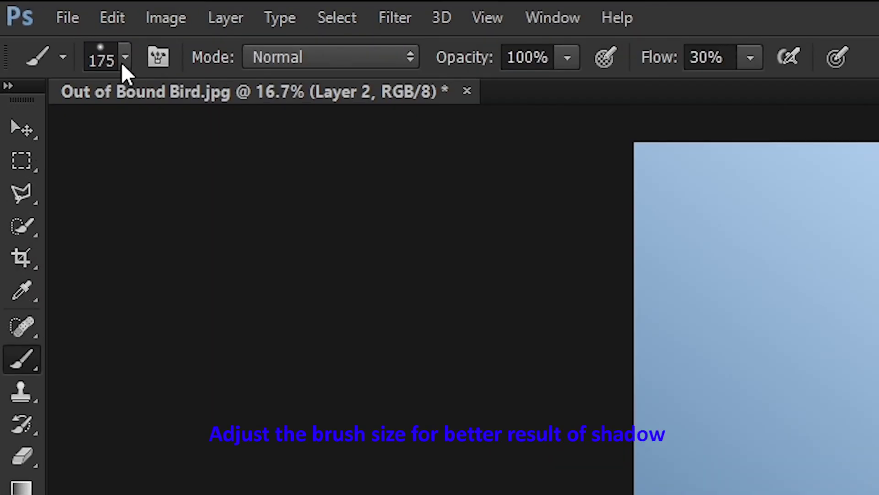
pyautogui.click(124, 58)
pyautogui.doubleClick(90, 265)
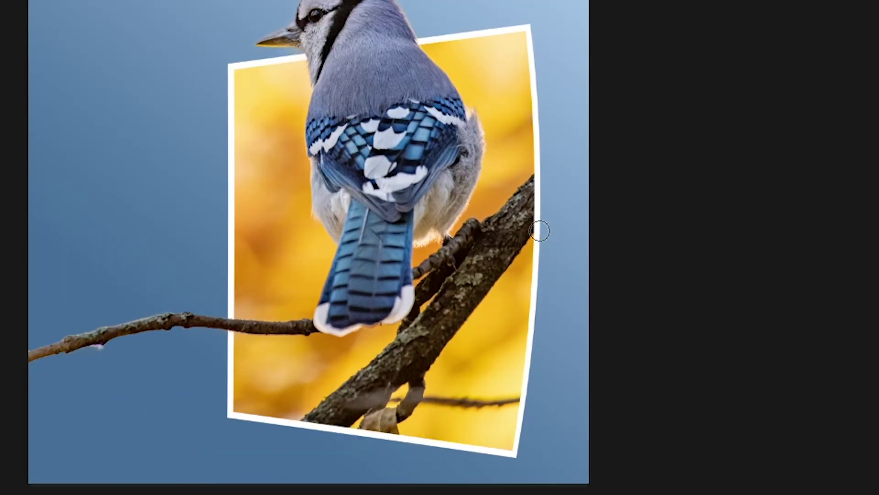
# - Paint black shadow strokes down the frame's right edge on Layer 2 and blend it with Soft Light
pyautogui.moveTo(540, 231)
pyautogui.mouseDown()
pyautogui.moveTo(523, 447)
pyautogui.moveTo(512, 449)
pyautogui.moveTo(526, 455)
pyautogui.moveTo(492, 452)
pyautogui.mouseUp()
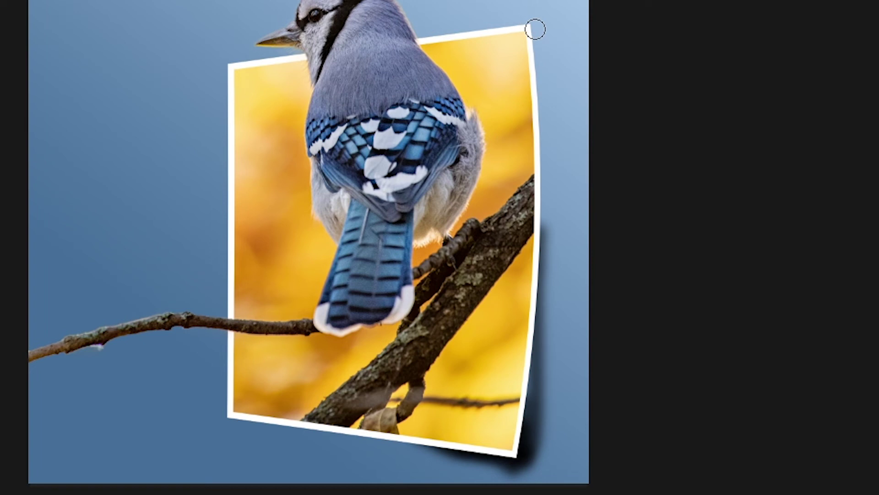
pyautogui.moveTo(544, 53)
pyautogui.mouseDown()
pyautogui.moveTo(534, 269)
pyautogui.moveTo(523, 60)
pyautogui.moveTo(543, 275)
pyautogui.moveTo(536, 443)
pyautogui.moveTo(540, 400)
pyautogui.moveTo(523, 431)
pyautogui.moveTo(548, 62)
pyautogui.moveTo(550, 417)
pyautogui.moveTo(558, 359)
pyautogui.mouseUp()
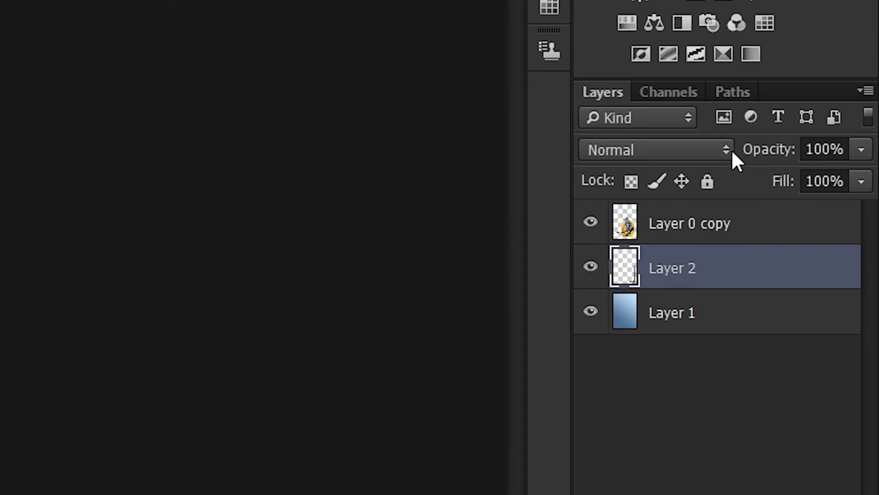
pyautogui.click(732, 149)
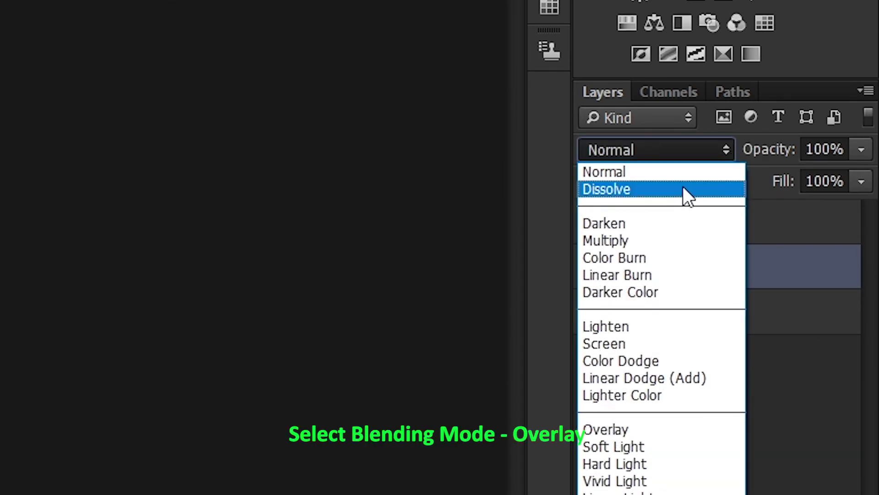
pyautogui.click(683, 186)
pyautogui.press('Down')
pyautogui.press('Down')
pyautogui.press('Down')
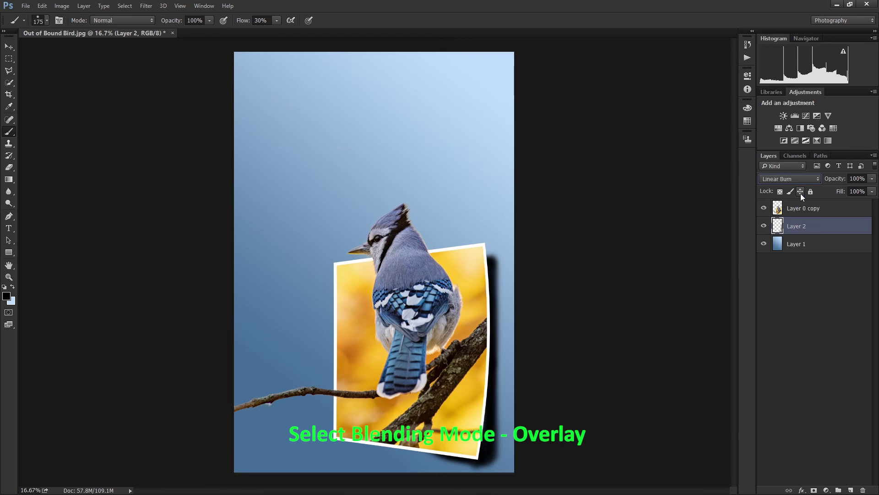
pyautogui.press('Down')
pyautogui.press('Down')
pyautogui.press('Down')
pyautogui.press('Down')
pyautogui.press('Down')
pyautogui.press('Down')
pyautogui.press('Down')
pyautogui.hotkey('ctrl', 'alt', 'a')
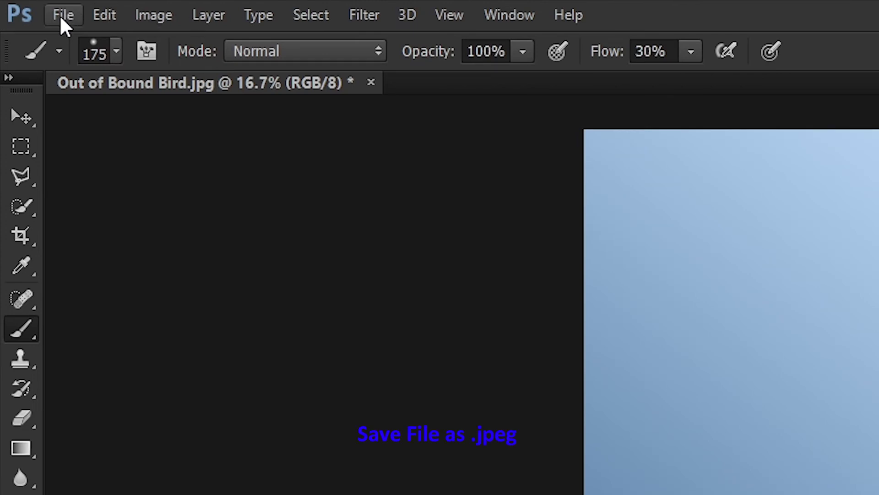
# - Save the composite as JPEG 'Out of Bound Bird Done' at maximum Quality 12
pyautogui.click(25, 7)
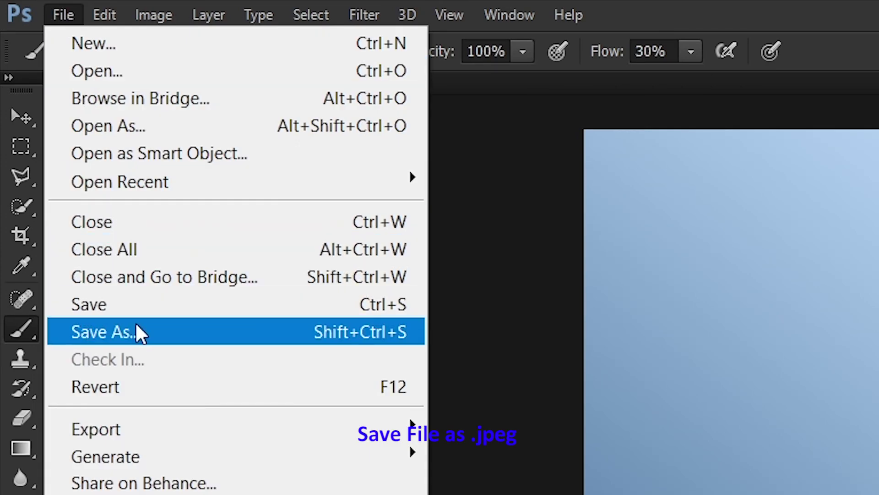
pyautogui.click(135, 326)
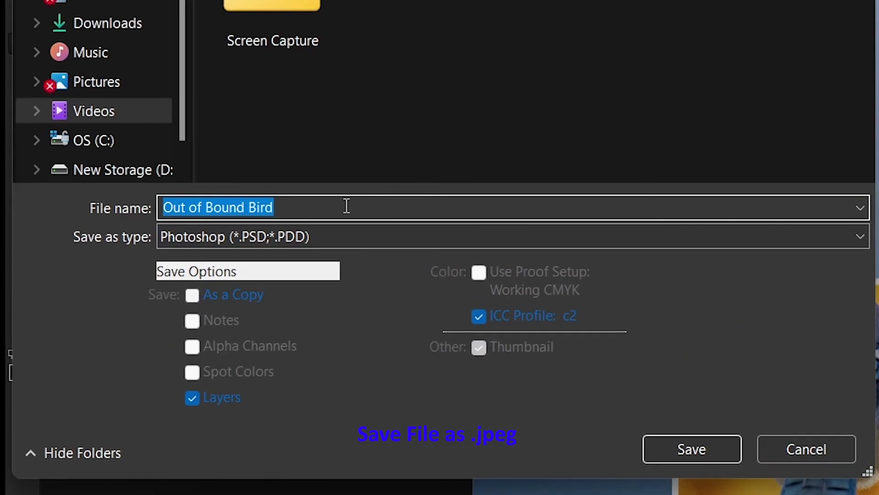
pyautogui.click(411, 237)
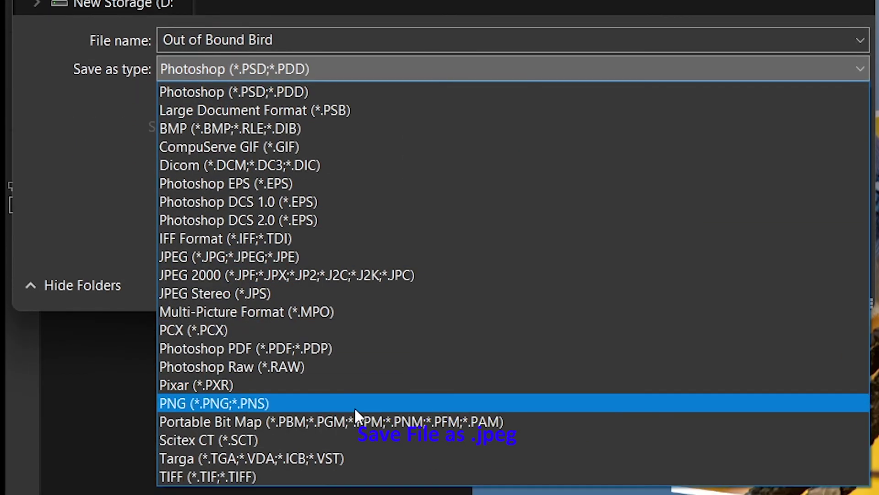
pyautogui.click(358, 256)
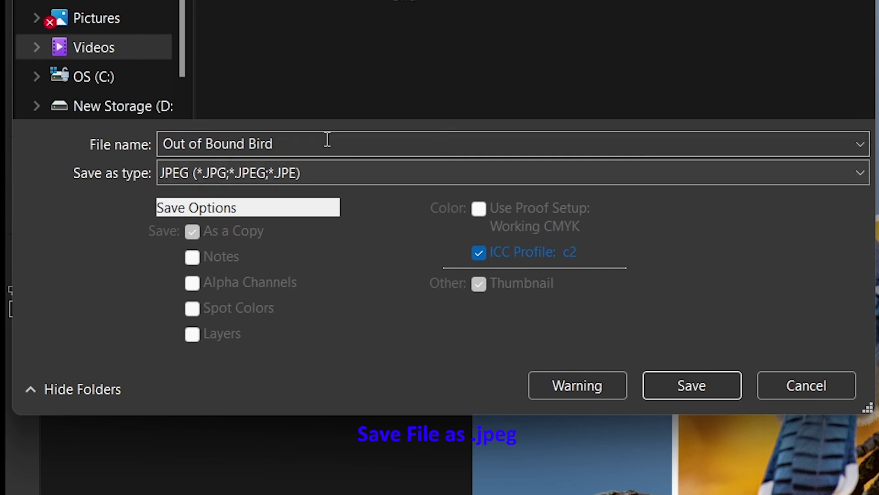
pyautogui.click(327, 148)
pyautogui.write('Done')
pyautogui.click(699, 384)
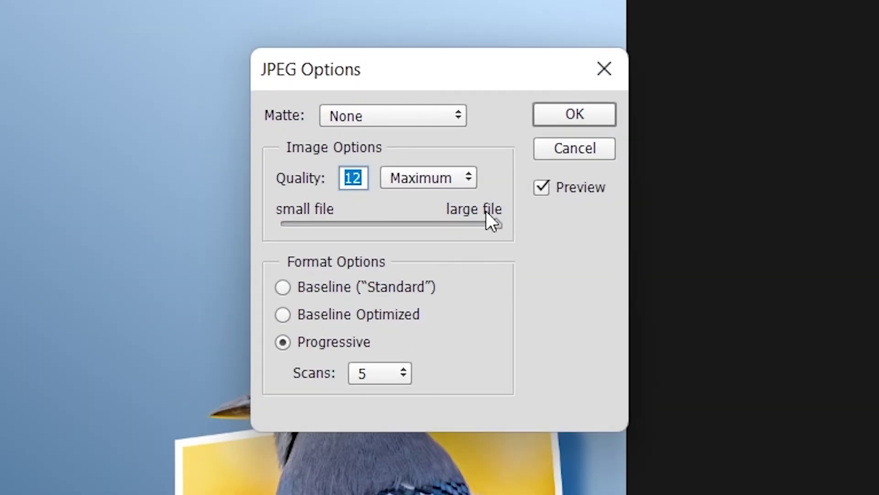
pyautogui.click(551, 113)
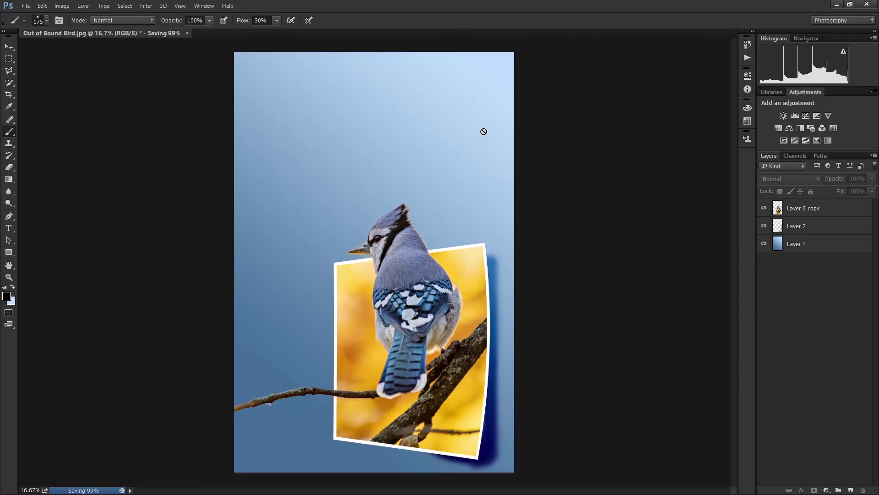